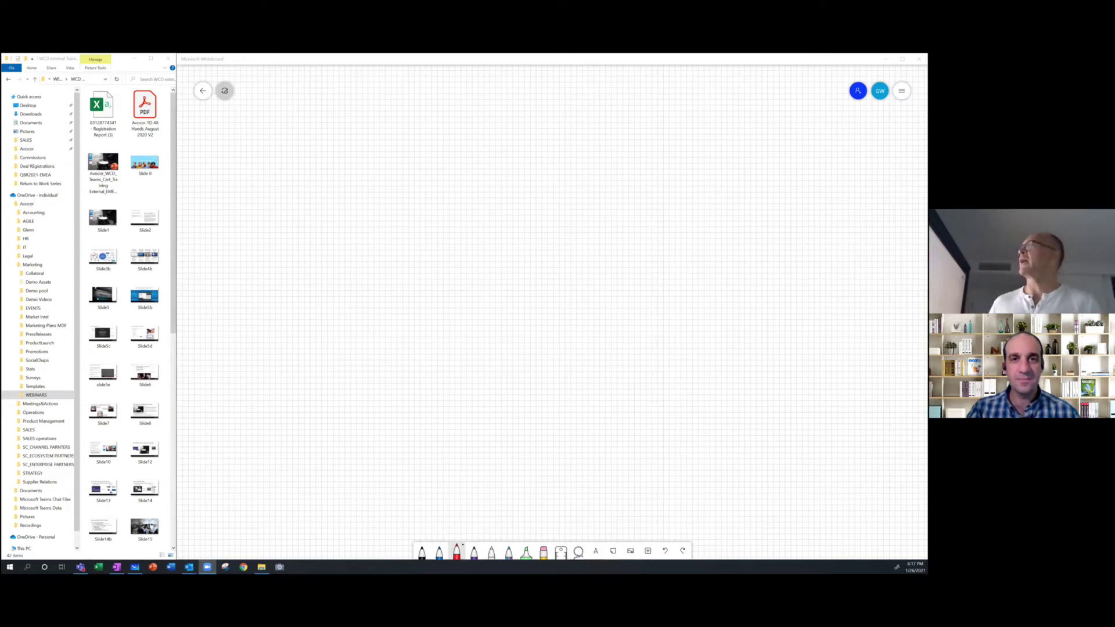
# - Place the Slide2 'What makes Avocor different?' image on the board and zoom in on it
pyautogui.moveTo(145, 218); pyautogui.dragTo(497, 222)
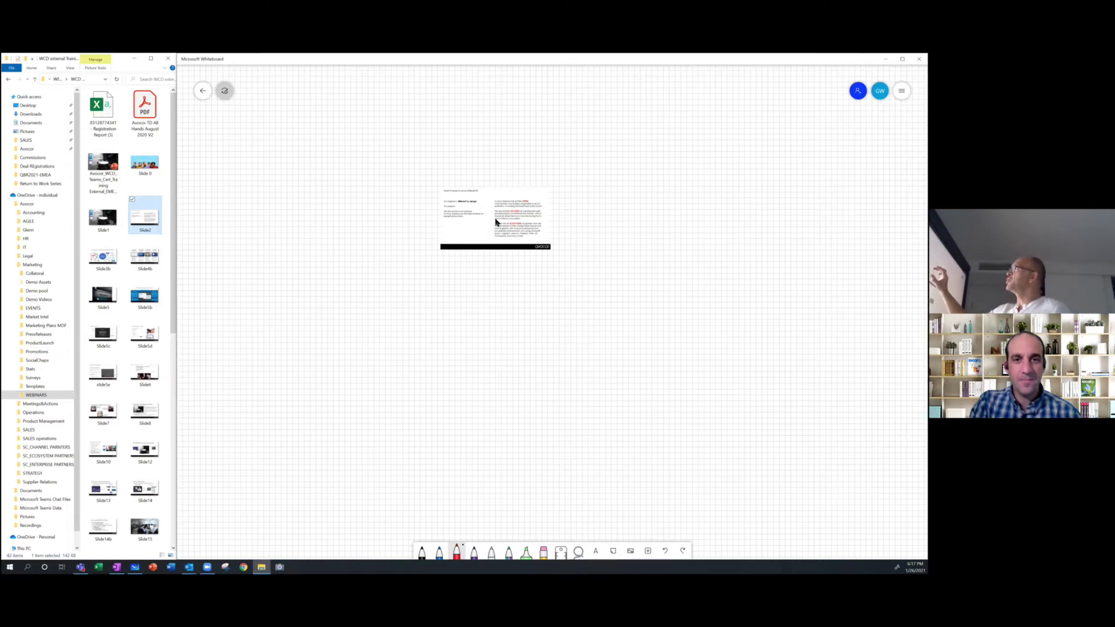
pyautogui.scroll(6, 497, 222)
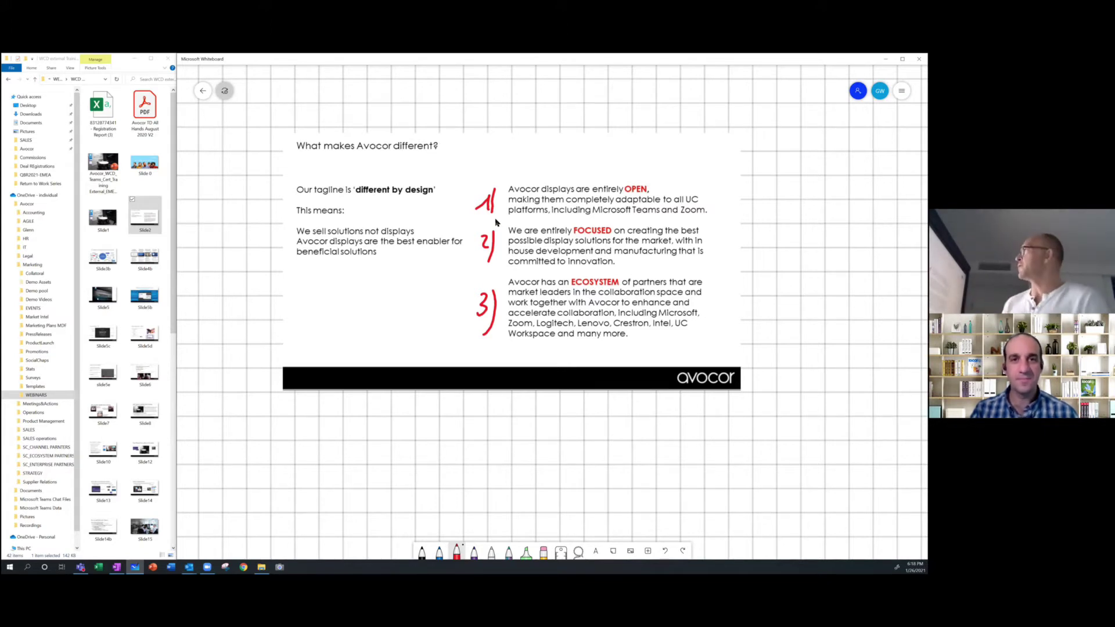
pyautogui.scroll(-2, 496, 222)
# - Add the Slide3b 'UC Market' image below the first slide and zoom out to see both
pyautogui.moveTo(103, 256); pyautogui.dragTo(491, 428)
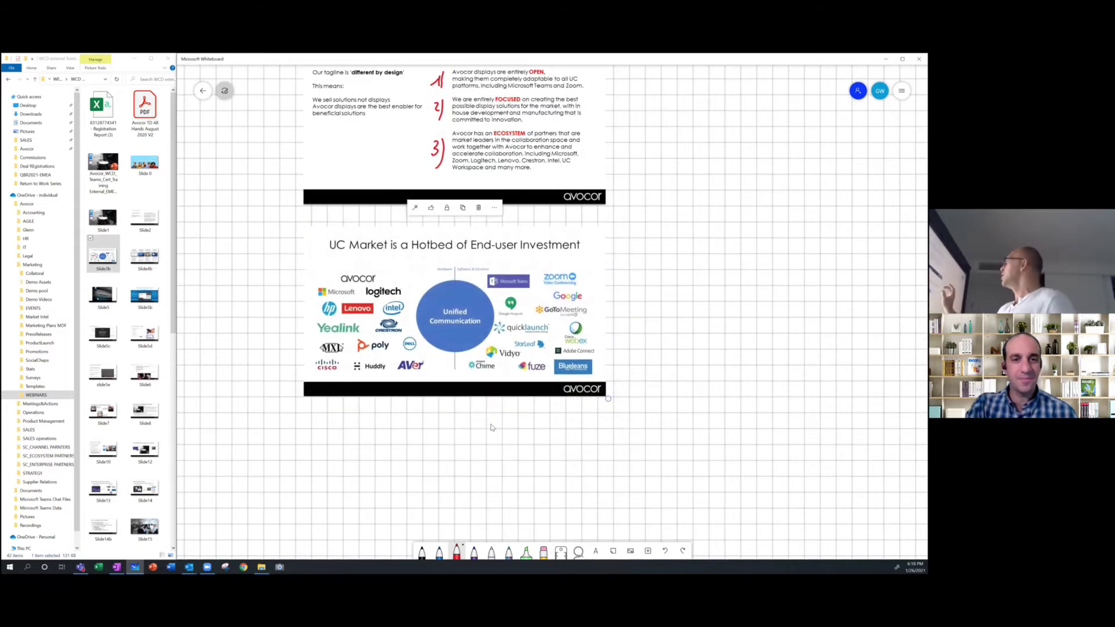
pyautogui.scroll(5, 491, 428)
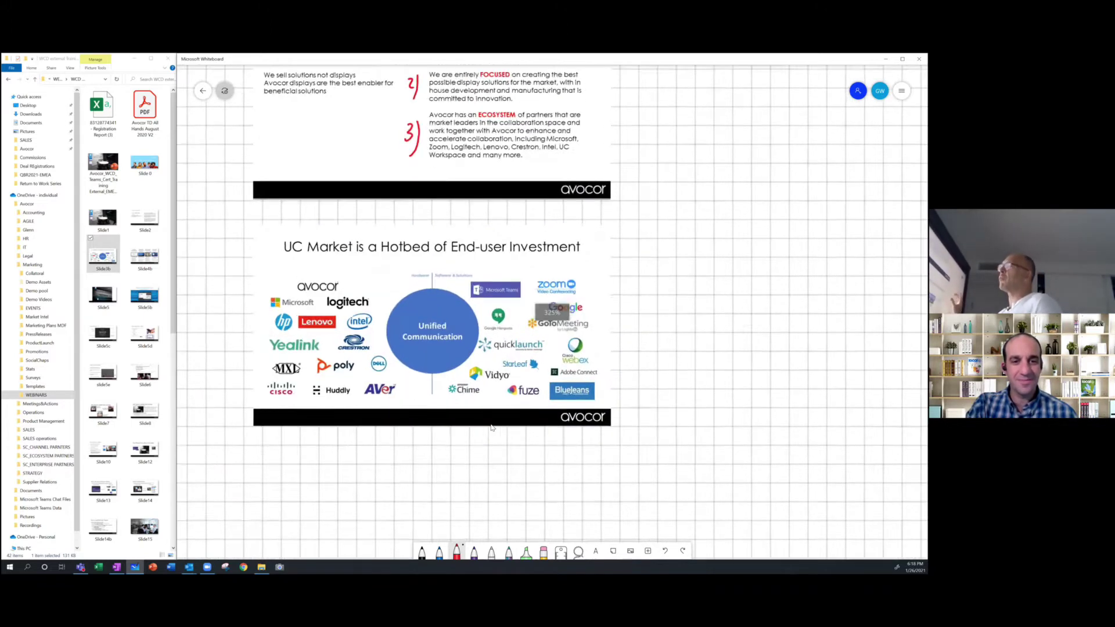
pyautogui.scroll(-3, 492, 428)
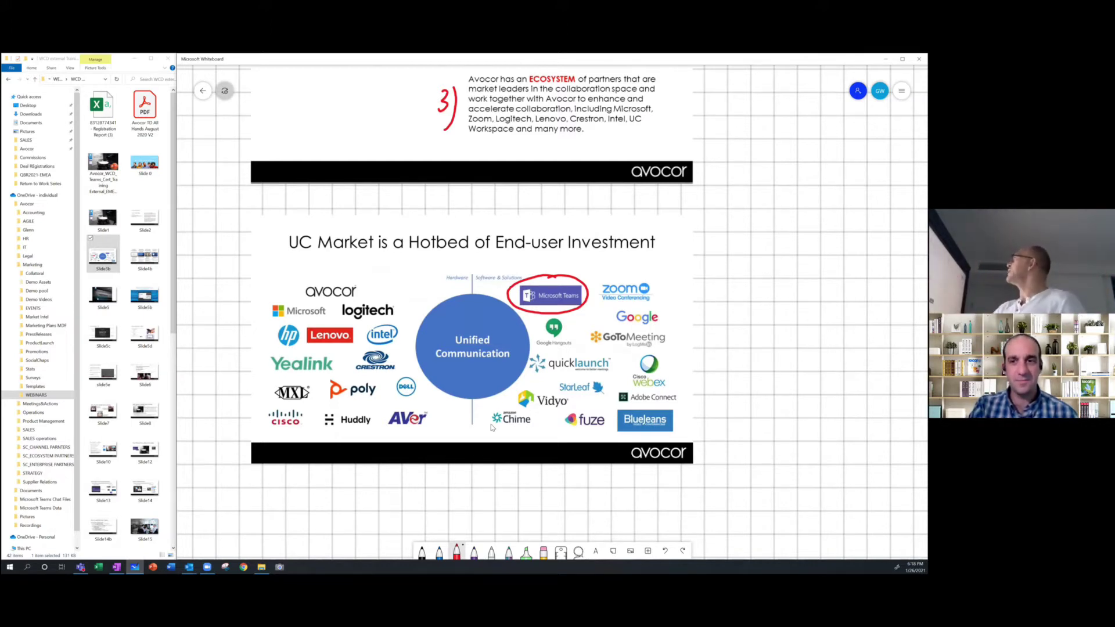
pyautogui.scroll(-3, 491, 427)
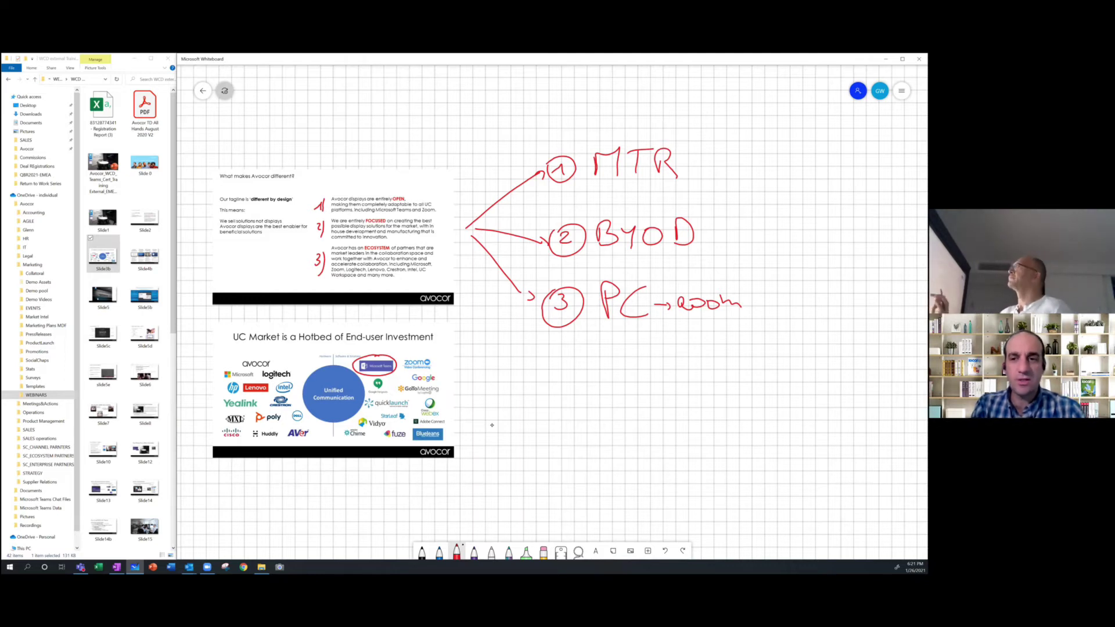
# - Move to an empty area down and right, and place the Slide5b collaboration display image there
pyautogui.scroll(-3, 492, 425)
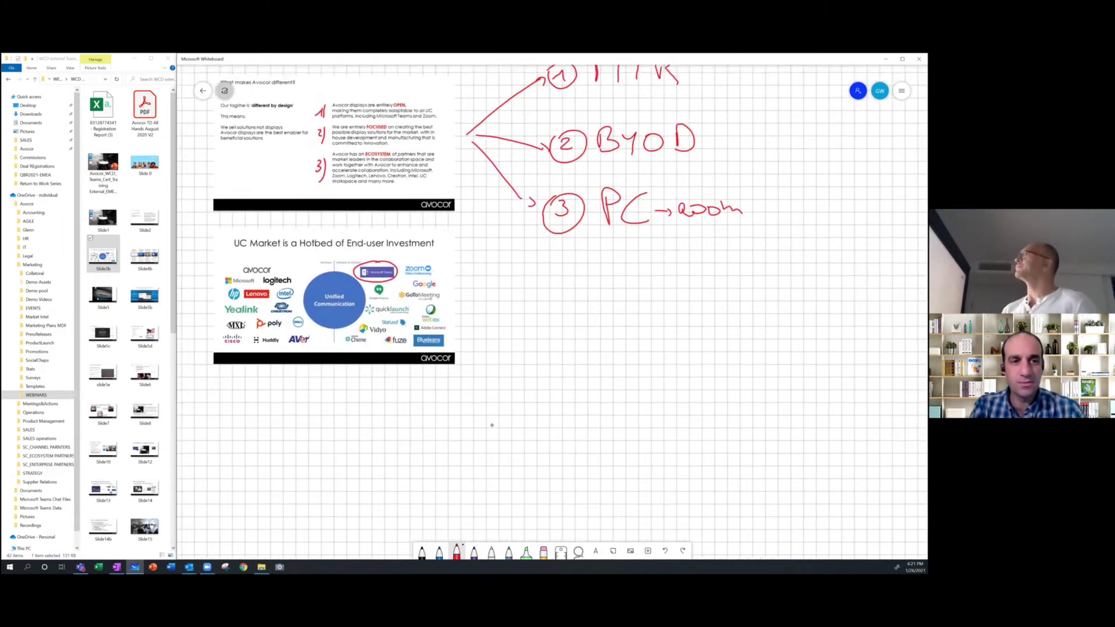
pyautogui.scroll(-2, 492, 425)
pyautogui.hscroll(5, 492, 426)
pyautogui.hscroll(5, 206, 295)
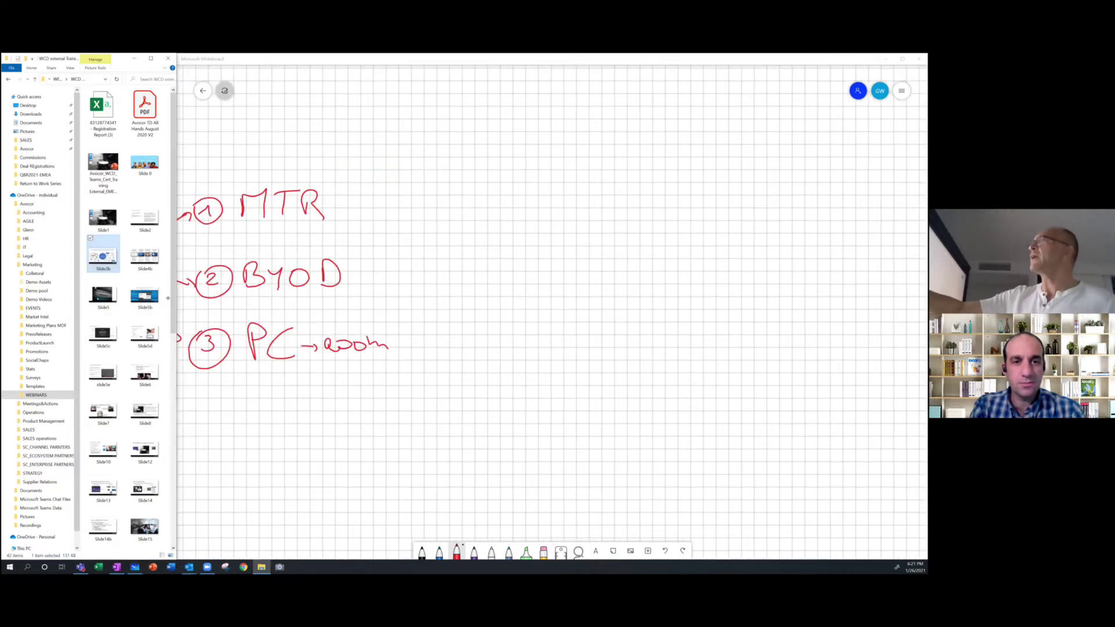
pyautogui.moveTo(145, 295); pyautogui.dragTo(630, 276)
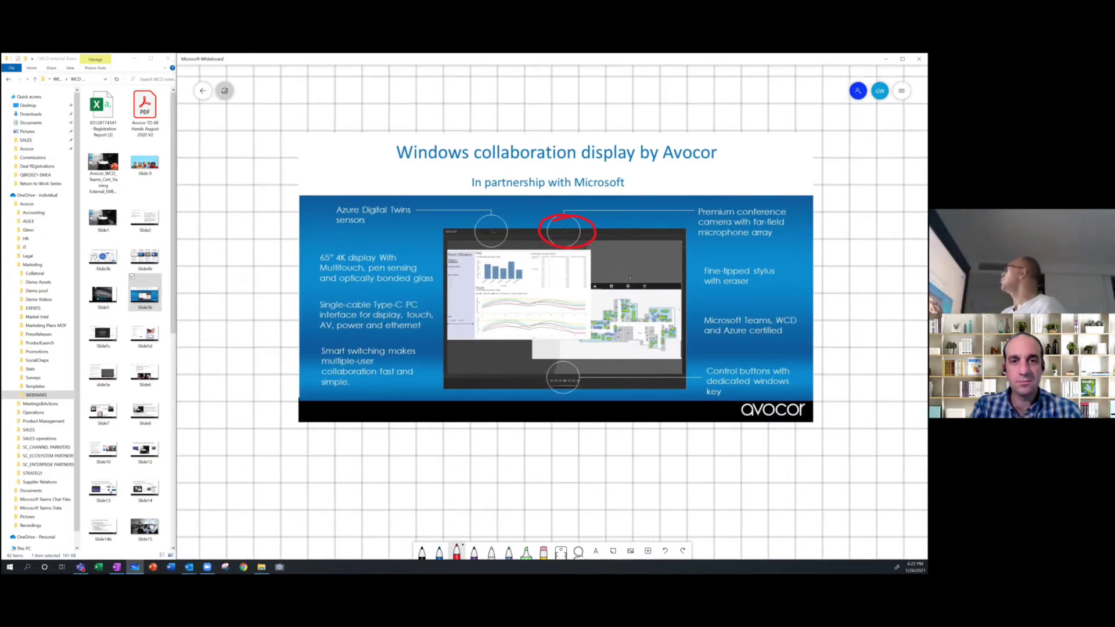
# - Handwrite FOCUS, an arrow to 4-6p, and 5x5m in red above the slide
pyautogui.moveTo(580, 349); pyautogui.dragTo(532, 416)
pyautogui.moveTo(534, 124)
pyautogui.mouseDown()
pyautogui.moveTo(530, 146)
pyautogui.moveTo(557, 117)
pyautogui.moveTo(545, 128)
pyautogui.mouseUp()
pyautogui.moveTo(556, 126)
pyautogui.mouseDown()
pyautogui.moveTo(549, 144)
pyautogui.moveTo(581, 144)
pyautogui.moveTo(611, 127)
pyautogui.moveTo(619, 141)
pyautogui.mouseUp()
pyautogui.moveTo(641, 123)
pyautogui.mouseDown()
pyautogui.moveTo(627, 145)
pyautogui.moveTo(734, 107)
pyautogui.moveTo(796, 104)
pyautogui.moveTo(696, 159)
pyautogui.moveTo(738, 140)
pyautogui.mouseUp()
pyautogui.moveTo(719, 143)
pyautogui.mouseDown()
pyautogui.moveTo(725, 168)
pyautogui.moveTo(758, 164)
pyautogui.moveTo(746, 167)
pyautogui.mouseUp()
pyautogui.moveTo(771, 141); pyautogui.dragTo(779, 143)
pyautogui.moveTo(765, 142)
pyautogui.mouseDown()
pyautogui.moveTo(768, 168)
pyautogui.moveTo(798, 165)
pyautogui.mouseUp()
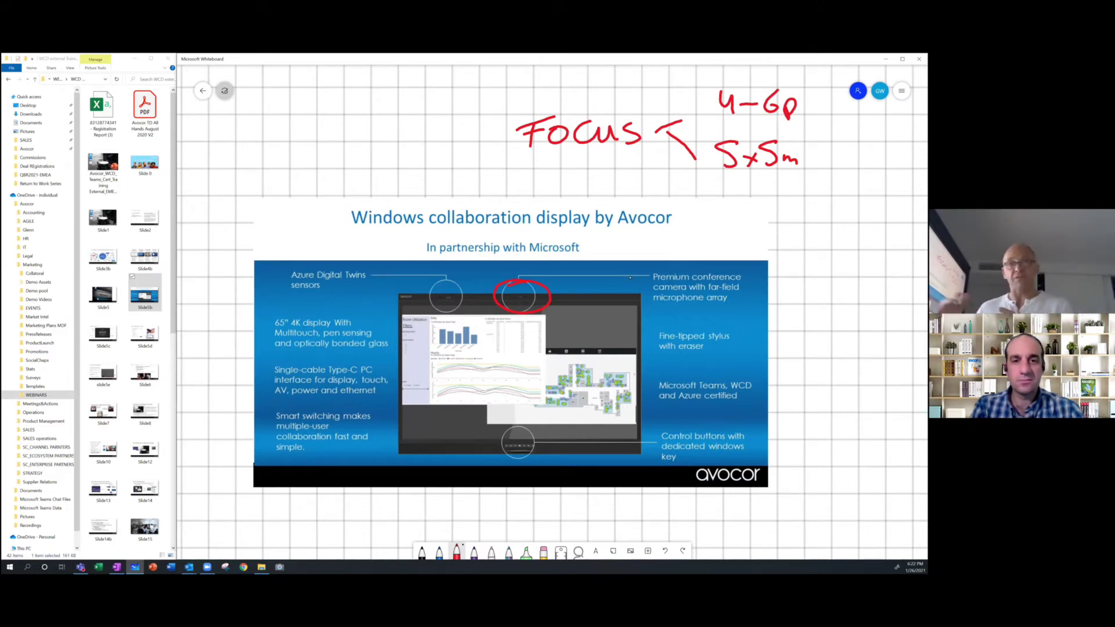
# - Circle the 65" 4K display feature in red and handwrite the 'IoT = light temp presence' note left of the slide
pyautogui.click(285, 312)
pyautogui.moveTo(286, 311)
pyautogui.mouseDown()
pyautogui.moveTo(333, 360)
pyautogui.moveTo(395, 328)
pyautogui.moveTo(291, 308)
pyautogui.mouseUp()
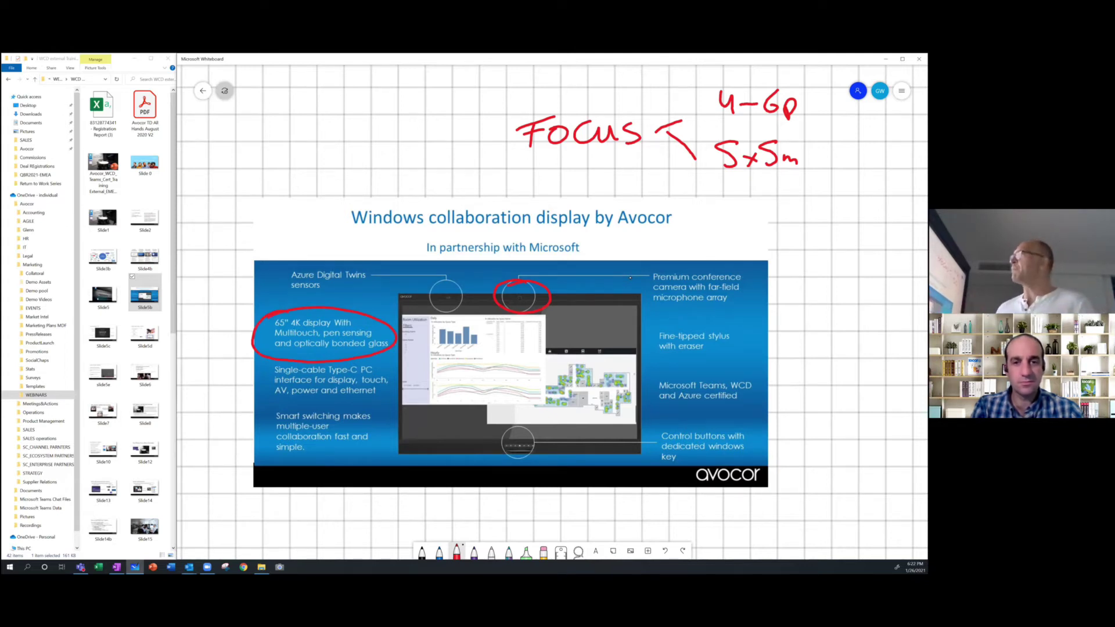
pyautogui.moveTo(630, 277); pyautogui.dragTo(704, 283)
pyautogui.moveTo(249, 295)
pyautogui.mouseDown()
pyautogui.moveTo(254, 333)
pyautogui.moveTo(286, 305)
pyautogui.mouseUp()
pyautogui.moveTo(206, 359)
pyautogui.mouseDown()
pyautogui.moveTo(216, 424)
pyautogui.moveTo(259, 347)
pyautogui.moveTo(266, 406)
pyautogui.moveTo(282, 364)
pyautogui.moveTo(295, 371)
pyautogui.moveTo(286, 389)
pyautogui.mouseUp()
pyautogui.moveTo(308, 368); pyautogui.dragTo(208, 424)
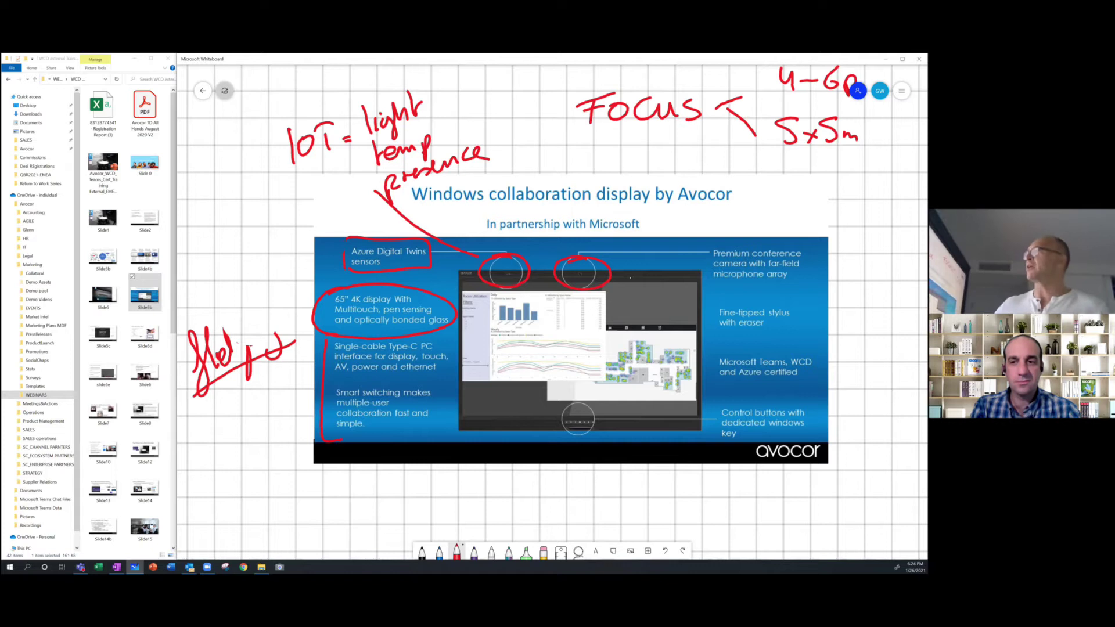
# - Place the Slide5d 'Single Cable Solution – Type C' image below and bracket its Supports bullets in red
pyautogui.scroll(-1, 631, 277)
pyautogui.scroll(-5, 630, 278)
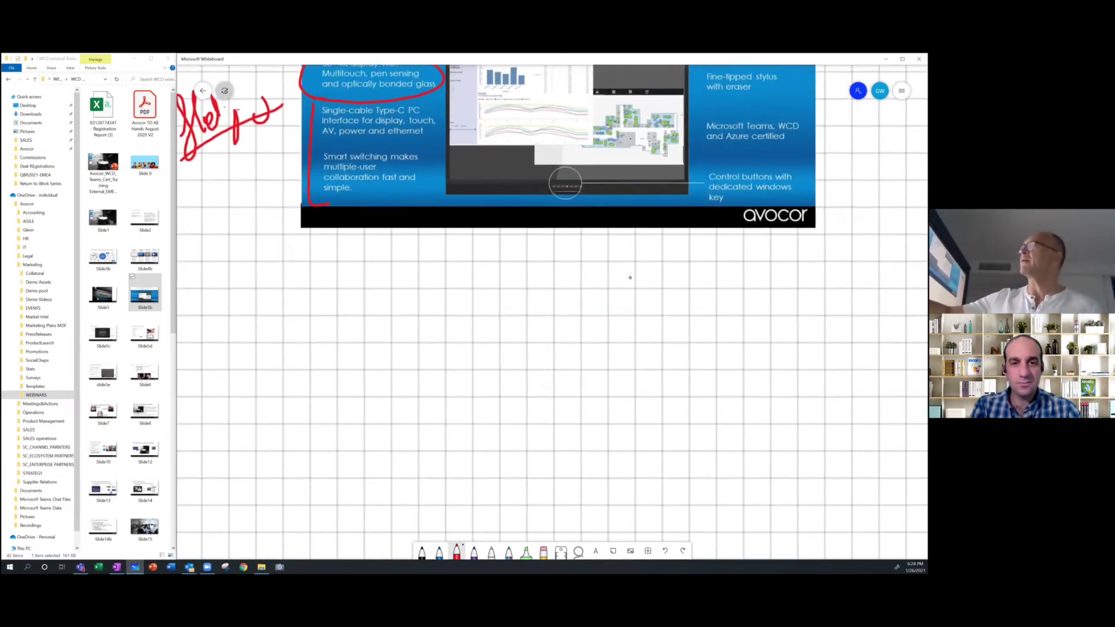
pyautogui.moveTo(145, 334); pyautogui.dragTo(523, 357)
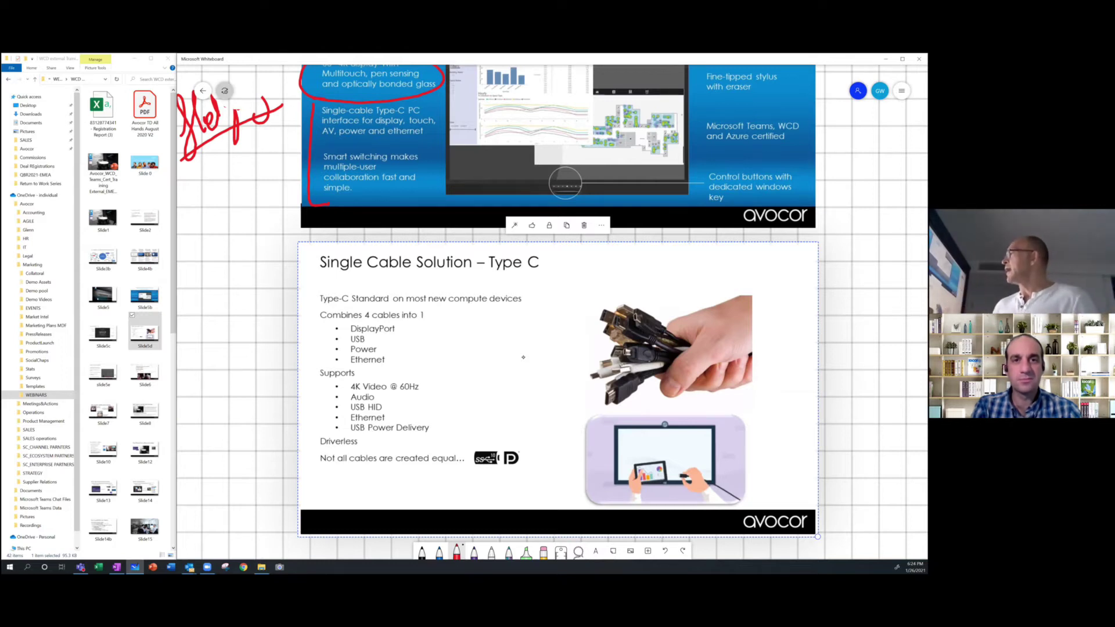
pyautogui.moveTo(331, 384); pyautogui.dragTo(333, 431)
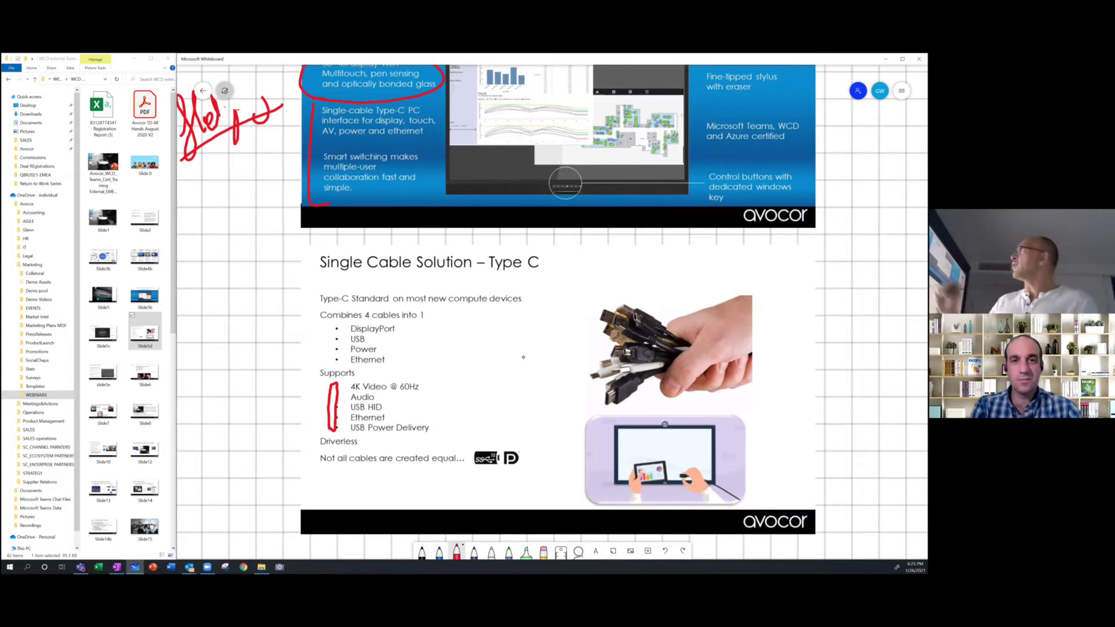
# - Draw a red arrow pointing up-right at the 'Smart switching' bullet
pyautogui.moveTo(260, 224); pyautogui.dragTo(305, 197)
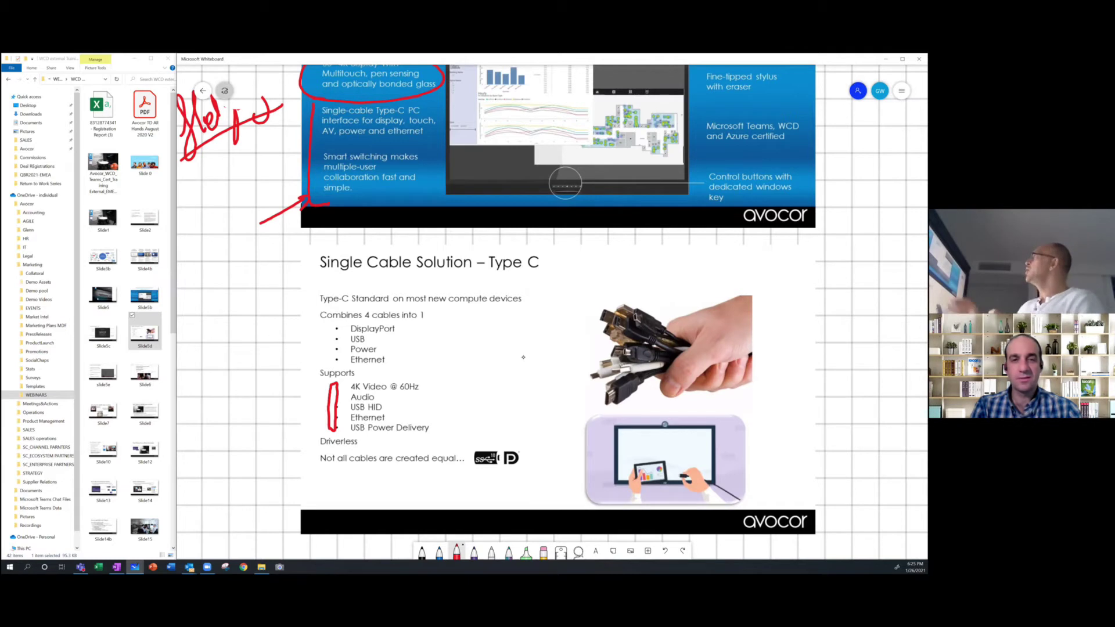
pyautogui.scroll(5, 524, 357)
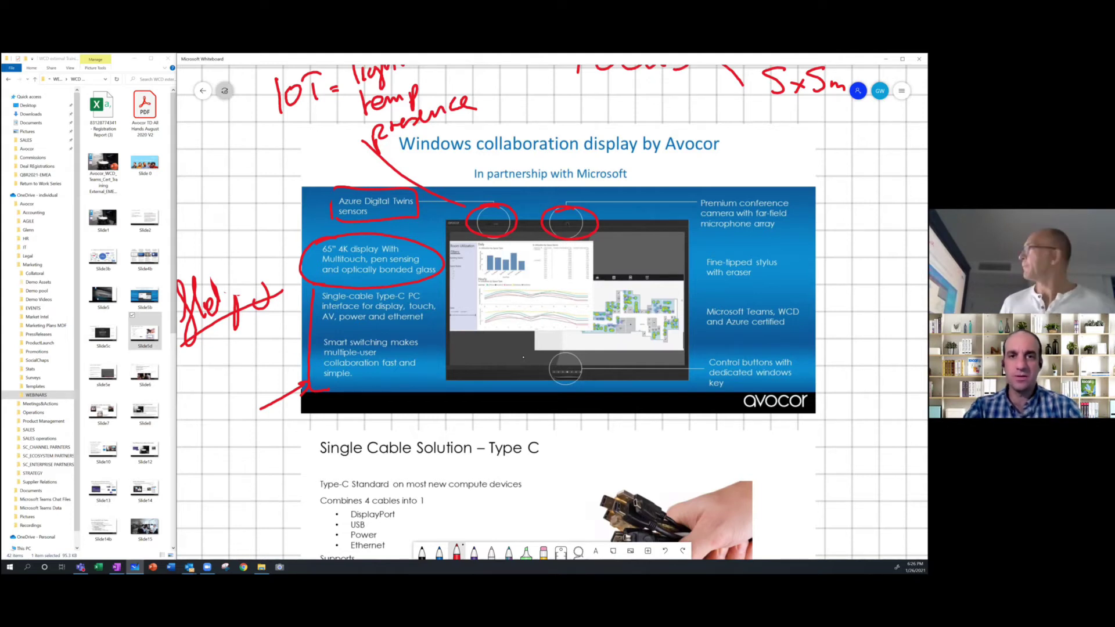
pyautogui.scroll(-1, 524, 357)
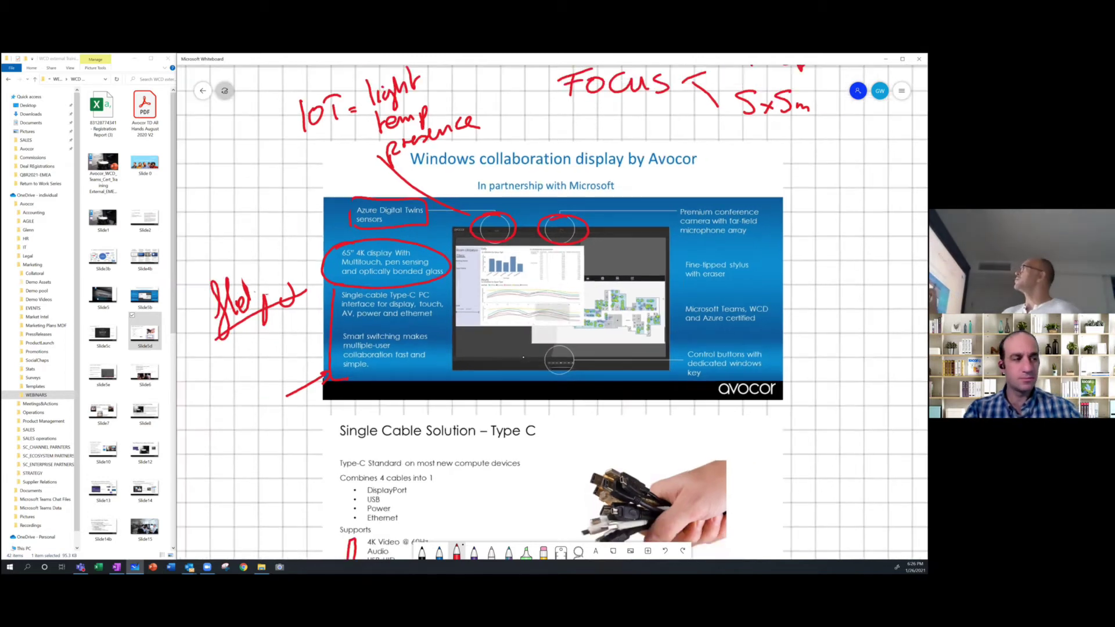
pyautogui.scroll(-2, 523, 357)
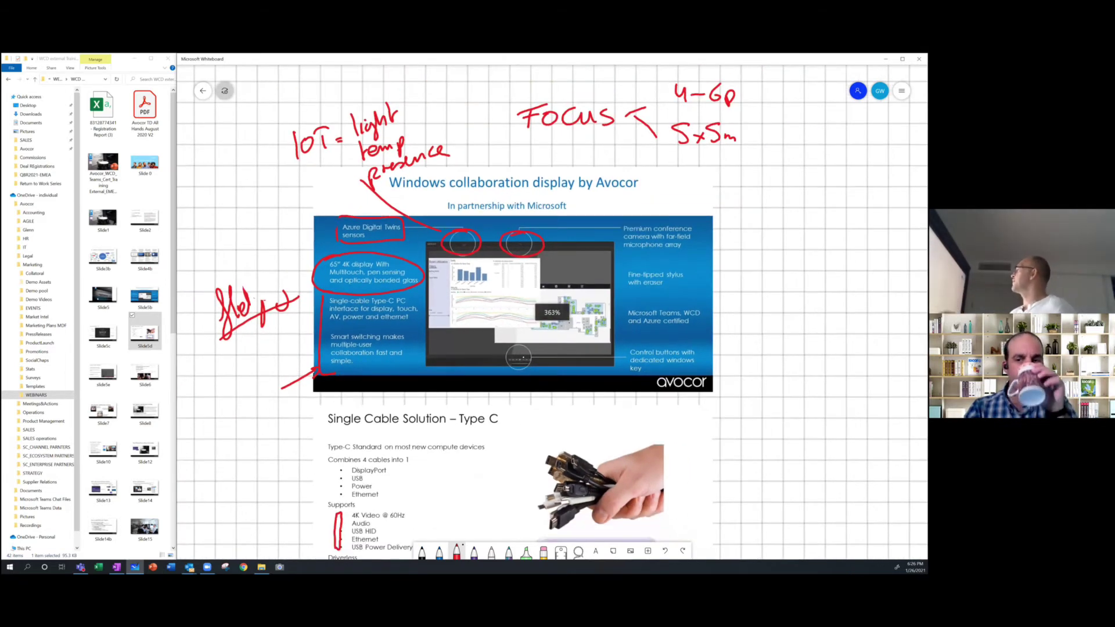
# - Pan the canvas down and right to empty grid space for the pyramid sketch
pyautogui.scroll(-1, 524, 357)
pyautogui.hscroll(5, 524, 357)
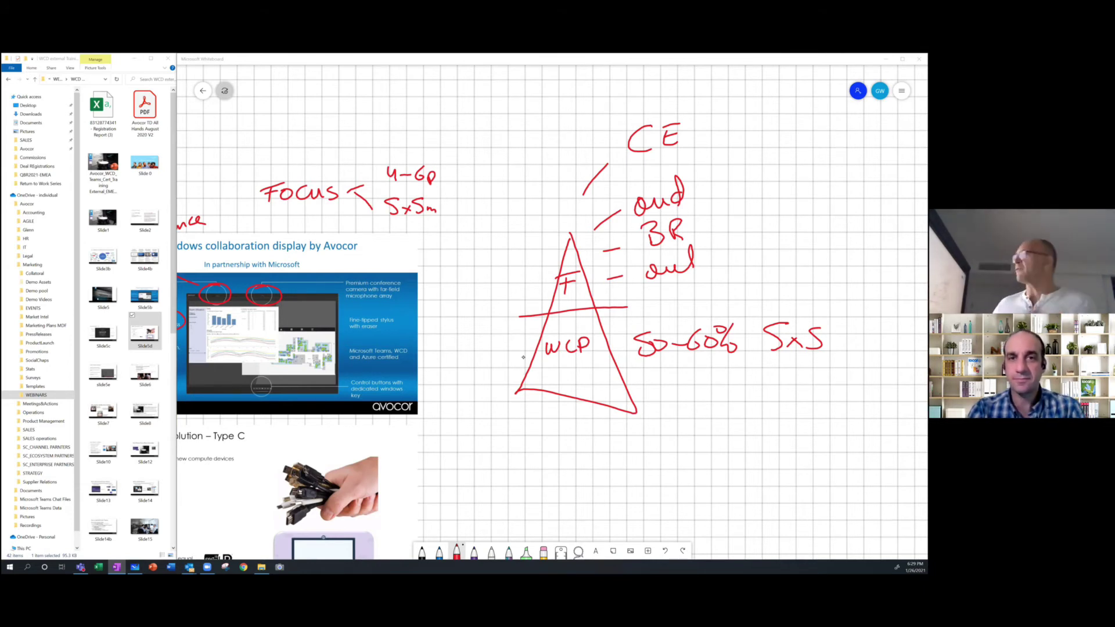
# - Place the Slide7 'Why Teams Certification Matters' image below the Type C slide and circle 'For end users' in red
pyautogui.click(523, 357)
pyautogui.scroll(-5, 524, 357)
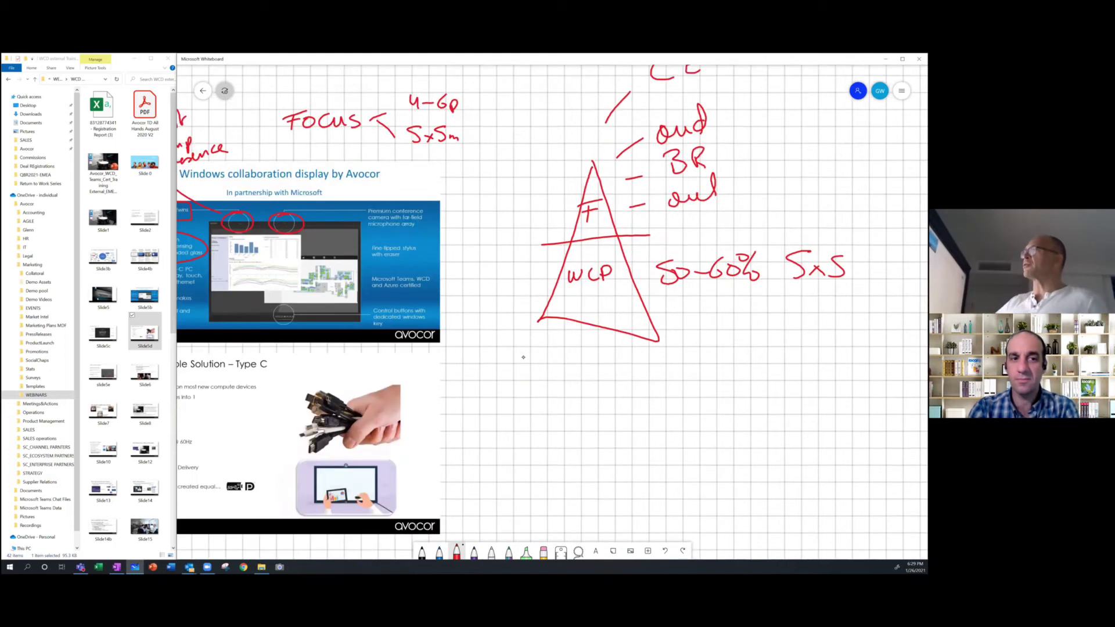
pyautogui.scroll(-3, 523, 357)
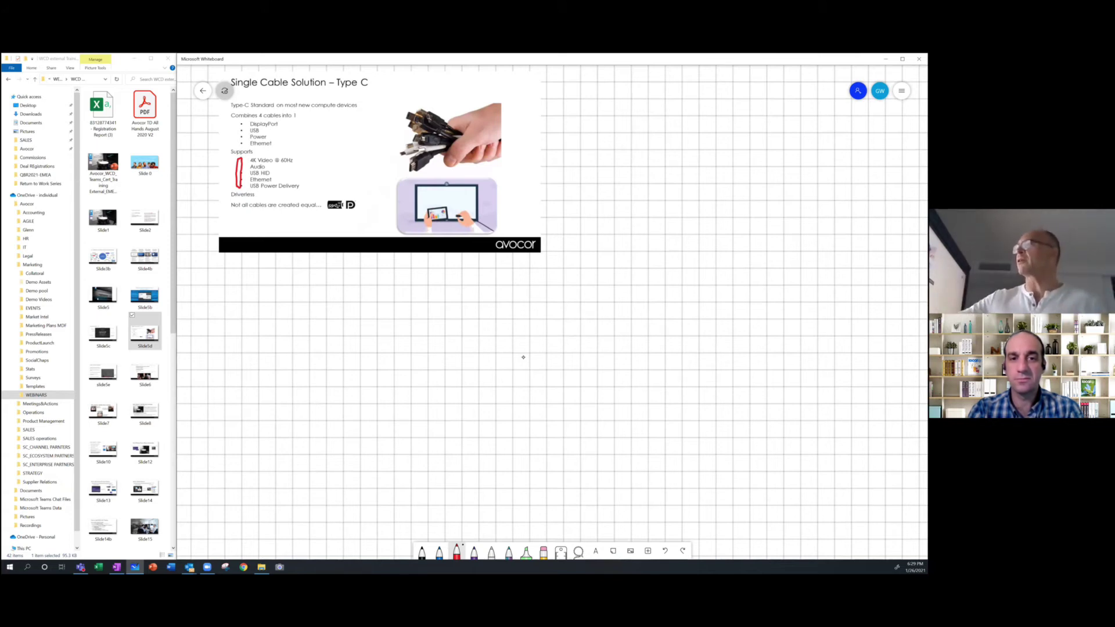
pyautogui.moveTo(102, 410); pyautogui.dragTo(459, 383)
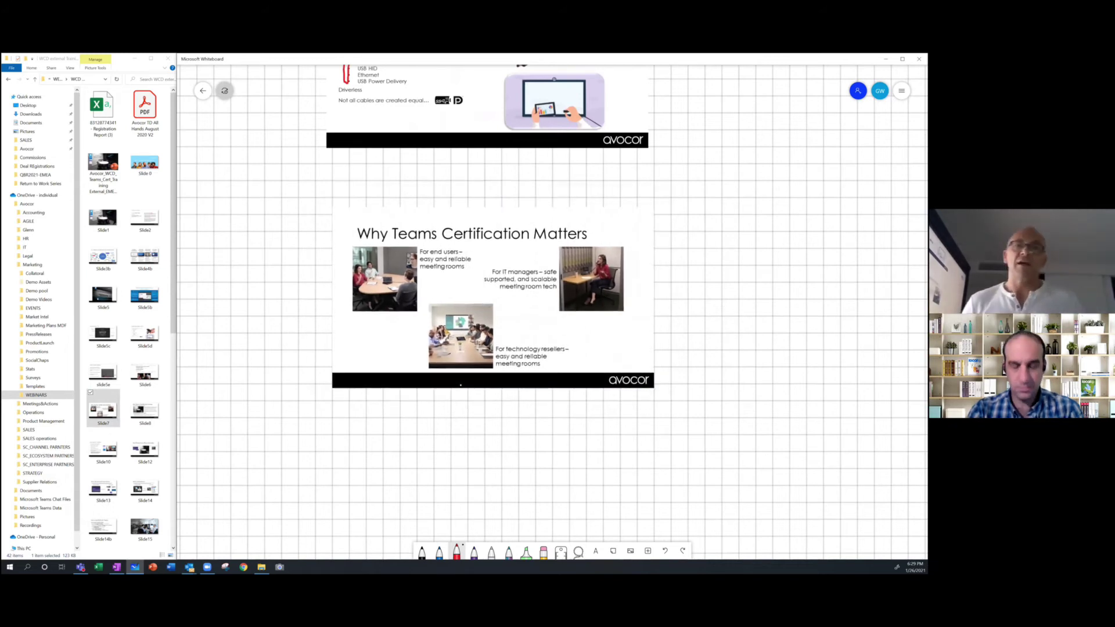
pyautogui.moveTo(451, 242)
pyautogui.mouseDown()
pyautogui.moveTo(412, 254)
pyautogui.moveTo(460, 240)
pyautogui.mouseUp()
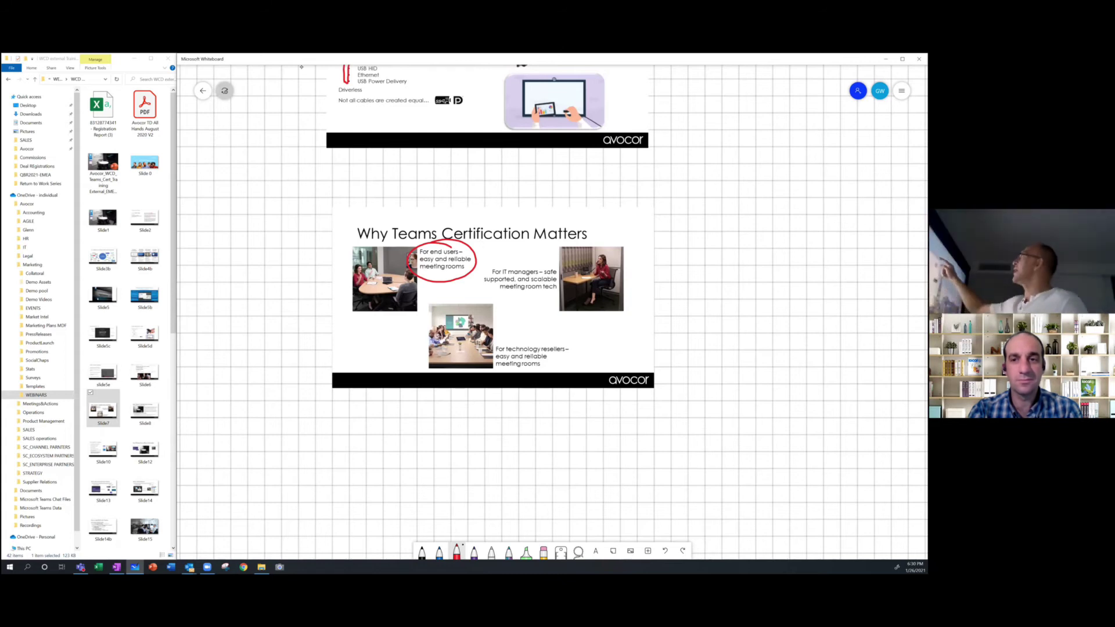
# - Draw a test ink wave on a new maximised blank PowerPoint presentation, then return to Whiteboard maximised
pyautogui.press('super+Down')
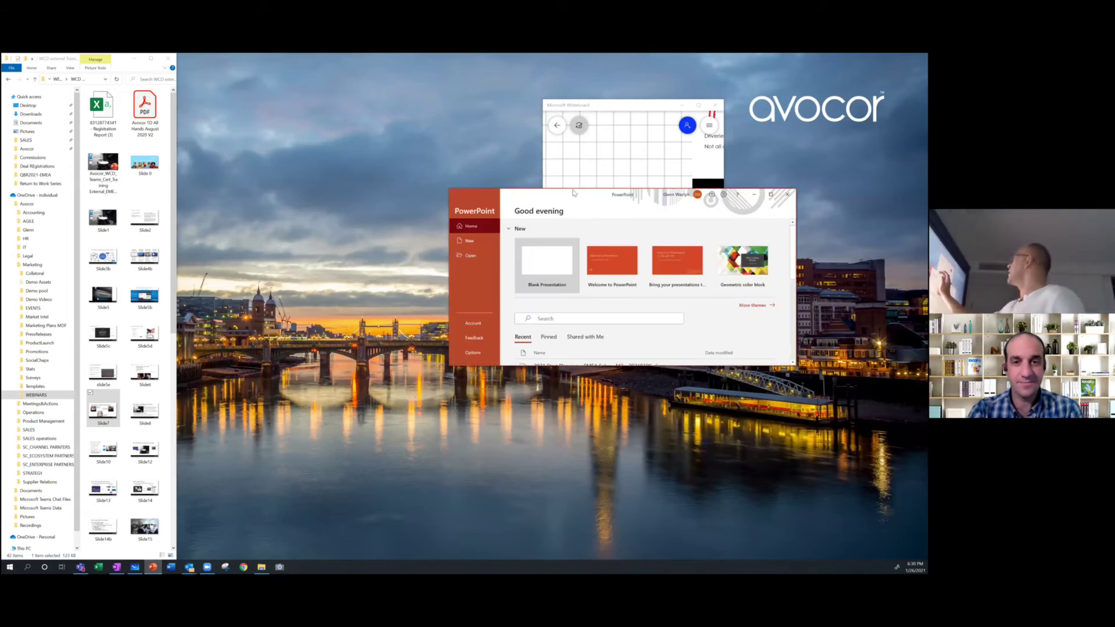
pyautogui.click(458, 255)
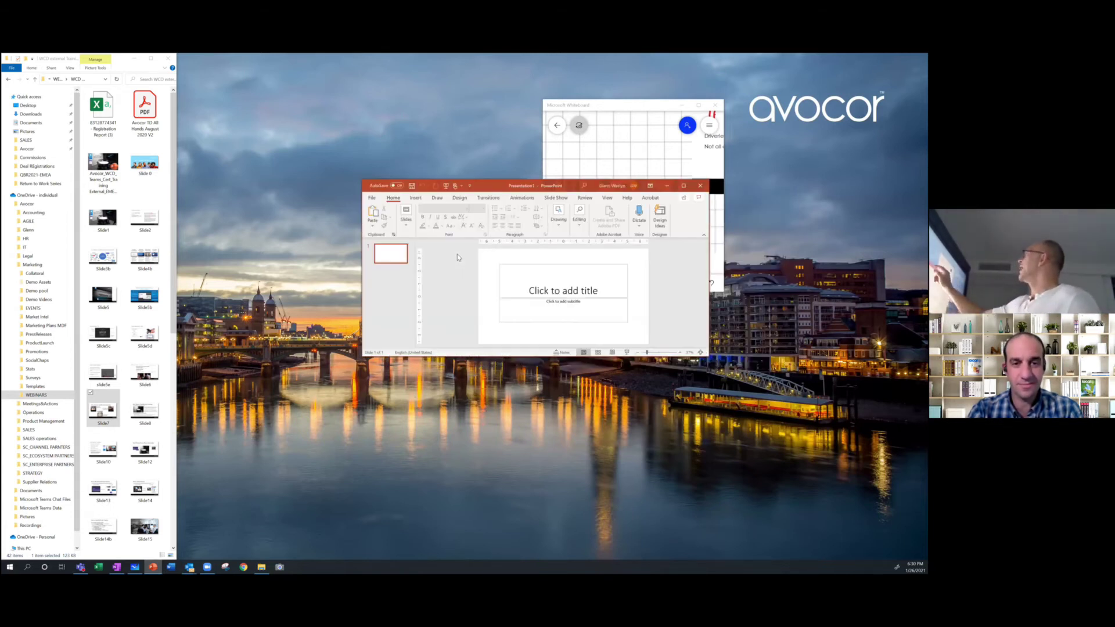
pyautogui.press('super+Up')
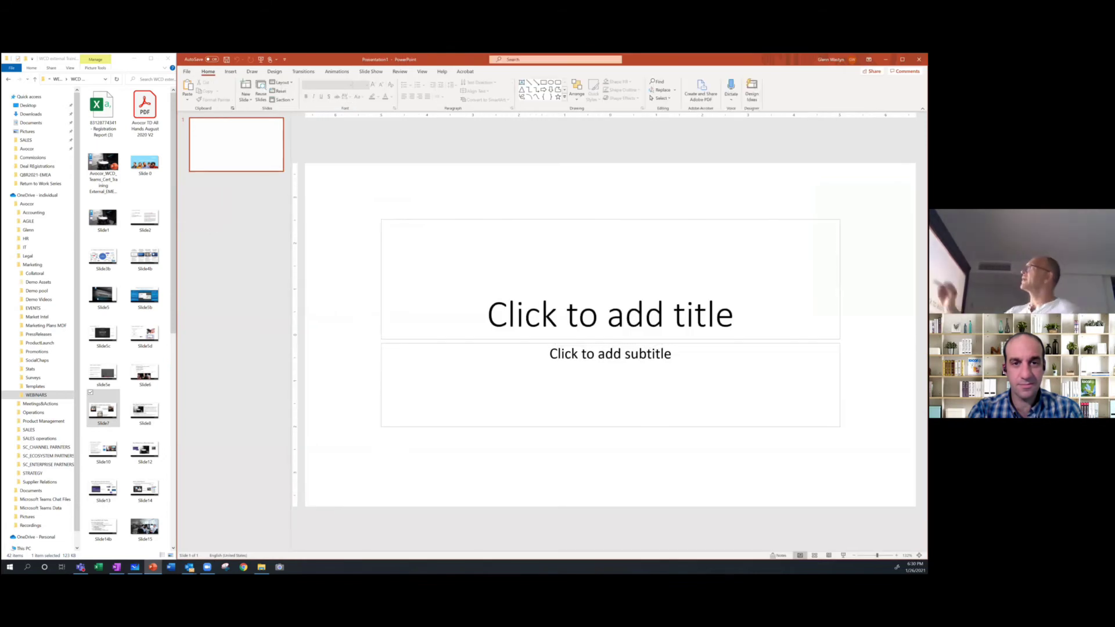
pyautogui.moveTo(347, 270); pyautogui.dragTo(473, 265)
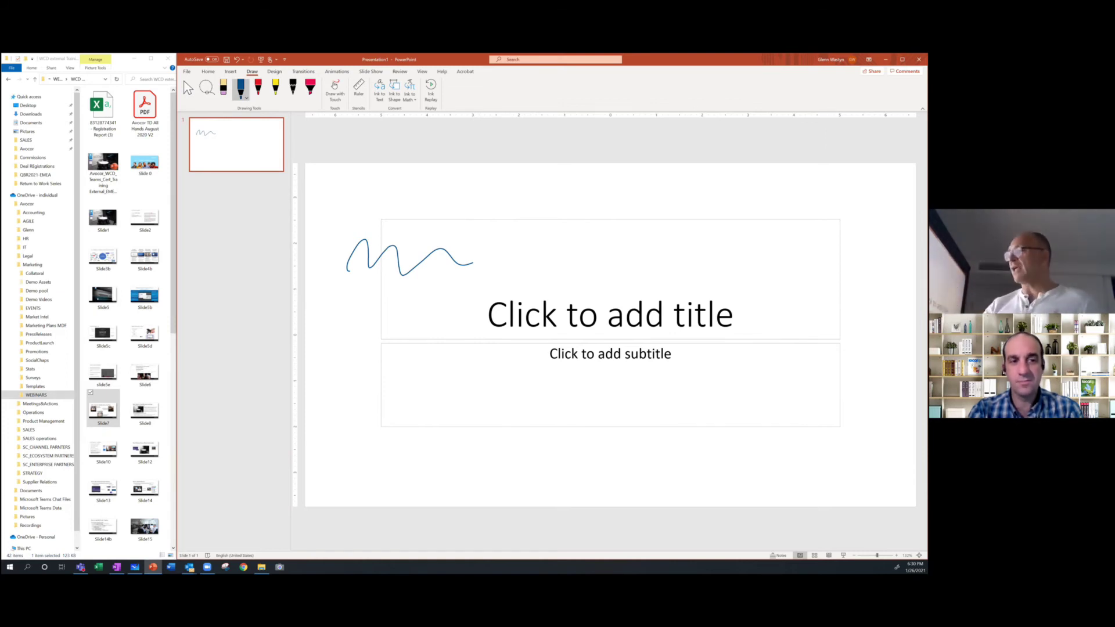
pyautogui.hotkey('alt', 'Tab')
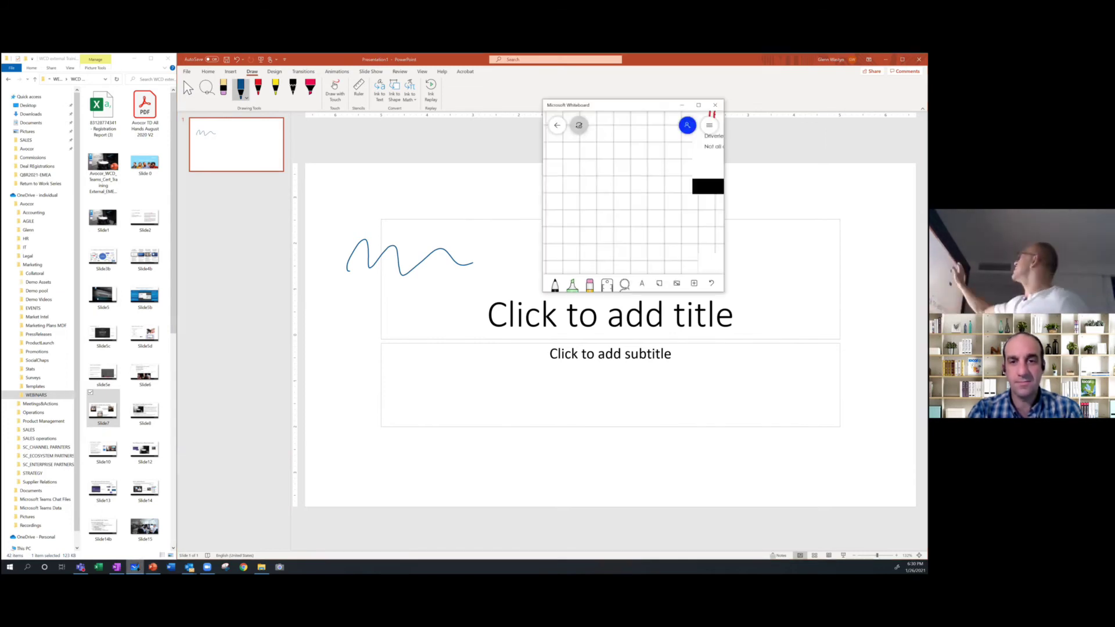
pyautogui.doubleClick(633, 109)
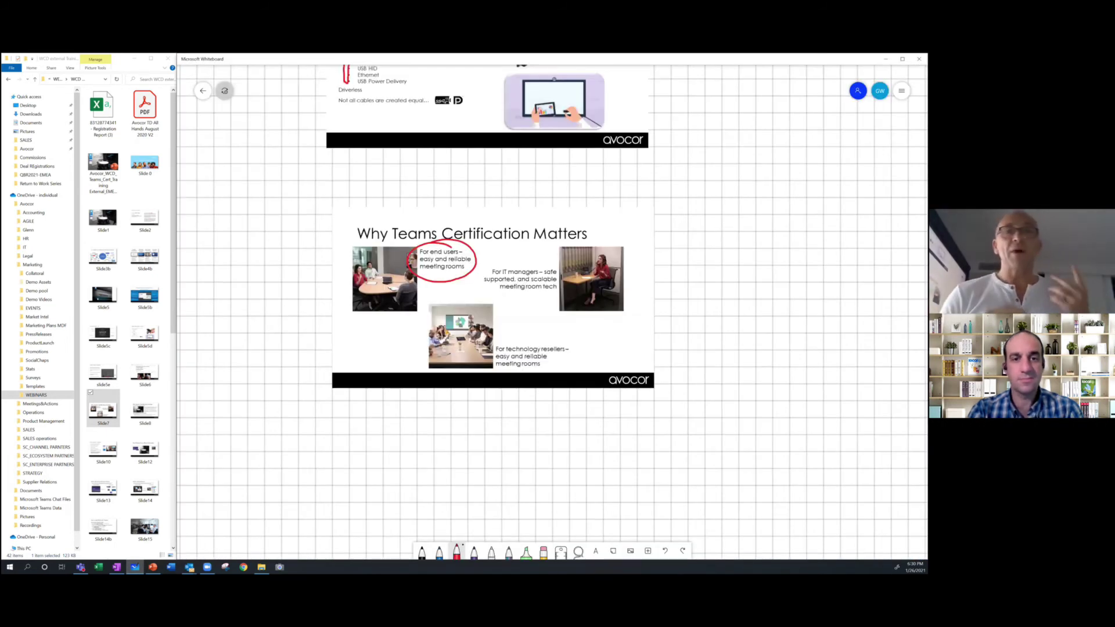
# - In red ink, circle the IT managers caption, cross out the resellers caption, and add a circled 'Fm'
pyautogui.moveTo(517, 261)
pyautogui.mouseDown()
pyautogui.moveTo(491, 292)
pyautogui.moveTo(504, 263)
pyautogui.mouseUp()
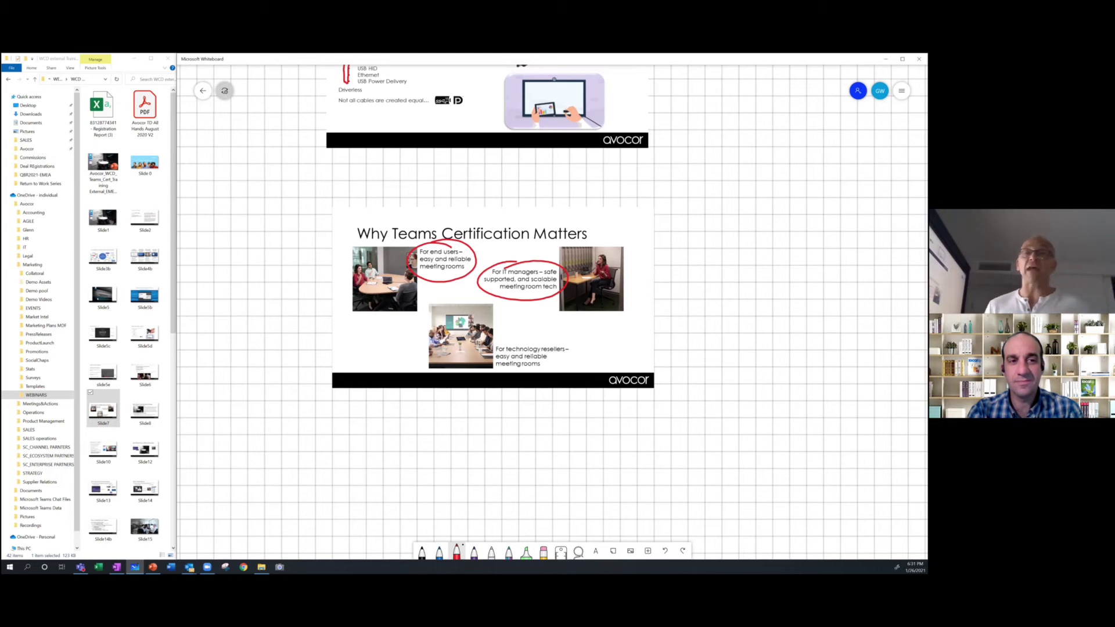
pyautogui.moveTo(529, 342)
pyautogui.mouseDown()
pyautogui.moveTo(501, 382)
pyautogui.moveTo(537, 380)
pyautogui.mouseUp()
pyautogui.moveTo(609, 329)
pyautogui.mouseDown()
pyautogui.moveTo(608, 349)
pyautogui.moveTo(623, 324)
pyautogui.mouseUp()
pyautogui.moveTo(602, 338); pyautogui.dragTo(617, 336)
pyautogui.moveTo(621, 345)
pyautogui.mouseDown()
pyautogui.moveTo(640, 343)
pyautogui.moveTo(636, 361)
pyautogui.moveTo(626, 316)
pyautogui.mouseUp()
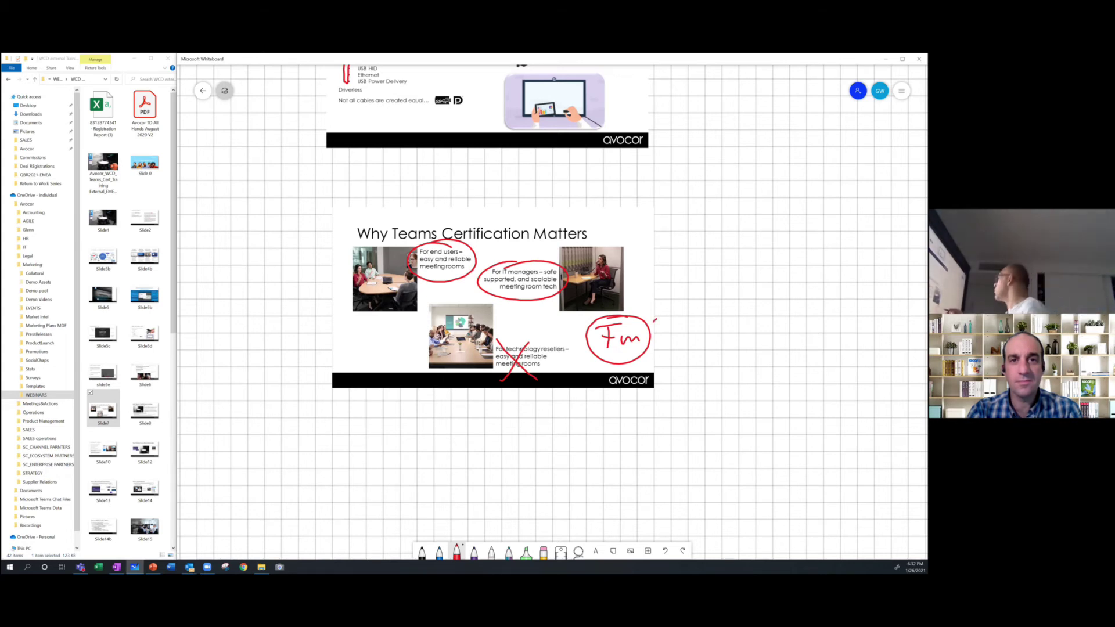
# - Draw a red line up-right from the circled Fm to a handwritten, underlined 'RoI…' note
pyautogui.moveTo(654, 320); pyautogui.dragTo(679, 301)
pyautogui.moveTo(693, 296)
pyautogui.mouseDown()
pyautogui.moveTo(691, 273)
pyautogui.moveTo(712, 295)
pyautogui.moveTo(723, 281)
pyautogui.mouseUp()
pyautogui.moveTo(744, 274)
pyautogui.mouseDown()
pyautogui.moveTo(743, 295)
pyautogui.moveTo(758, 269)
pyautogui.mouseUp()
pyautogui.moveTo(731, 295); pyautogui.dragTo(841, 288)
pyautogui.moveTo(845, 283); pyautogui.dragTo(859, 286)
pyautogui.moveTo(864, 266); pyautogui.dragTo(880, 295)
pyautogui.moveTo(697, 309); pyautogui.dragTo(882, 299)
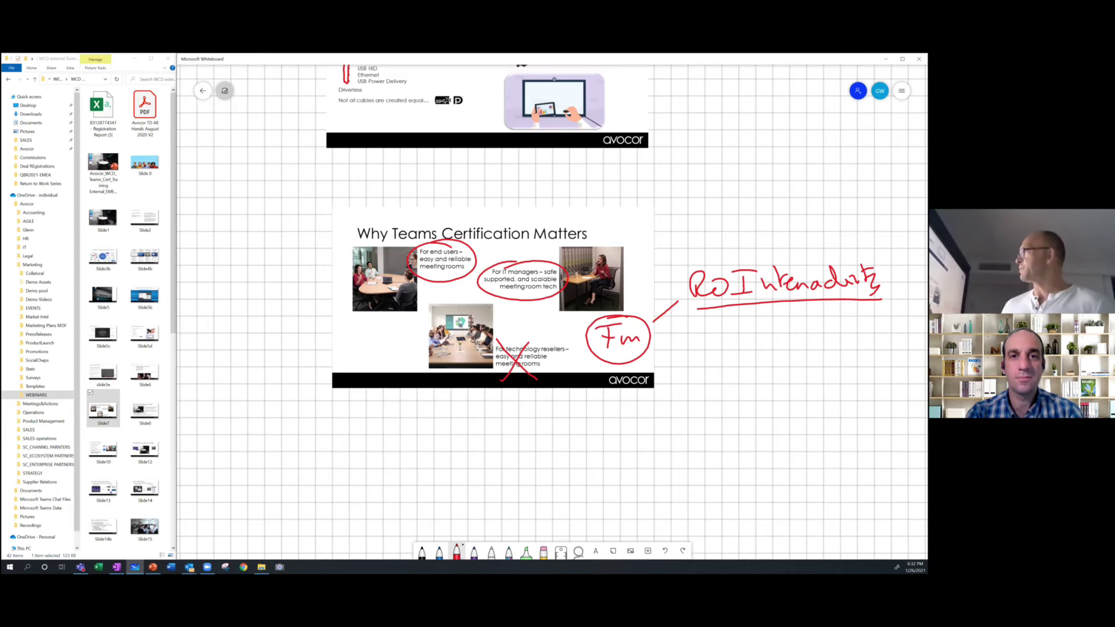
pyautogui.moveTo(755, 436); pyautogui.dragTo(676, 434)
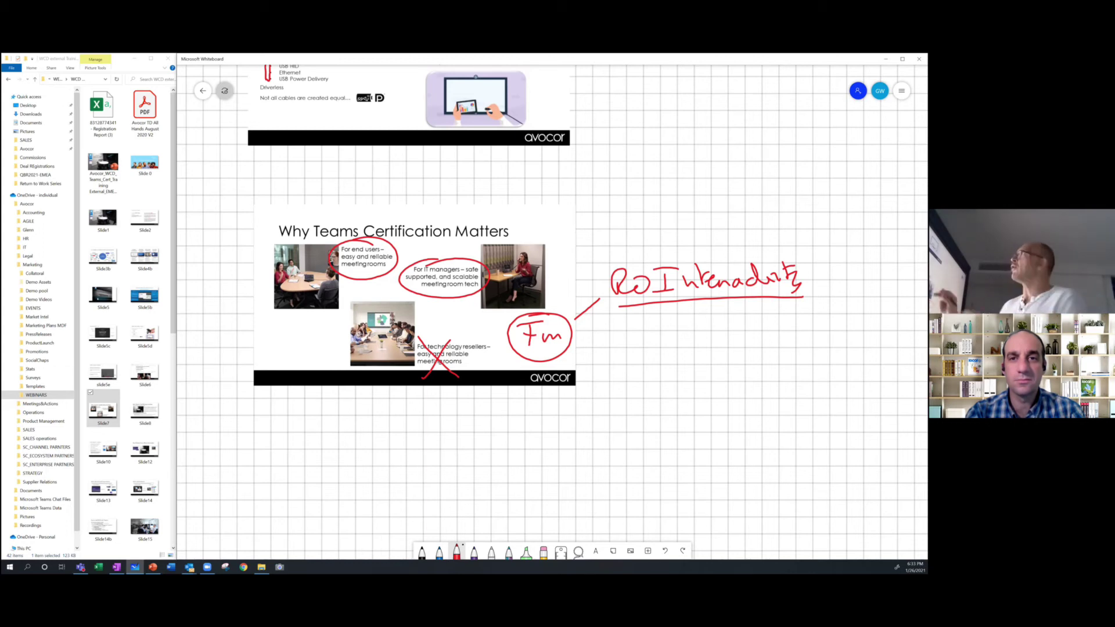
pyautogui.scroll(-5, 580, 373)
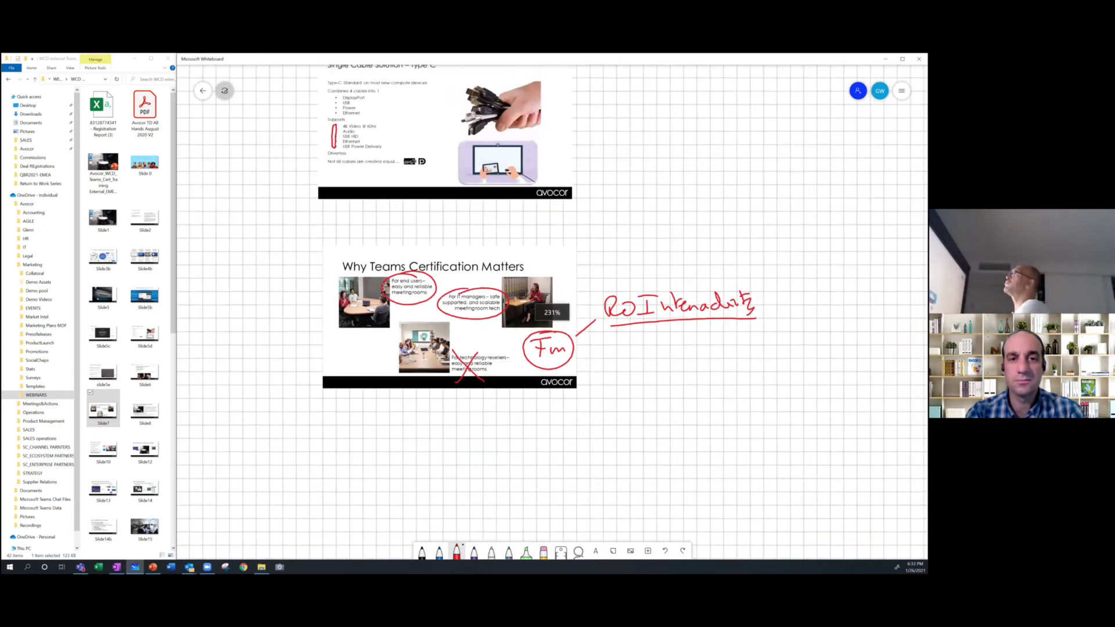
pyautogui.scroll(-5, 608, 488)
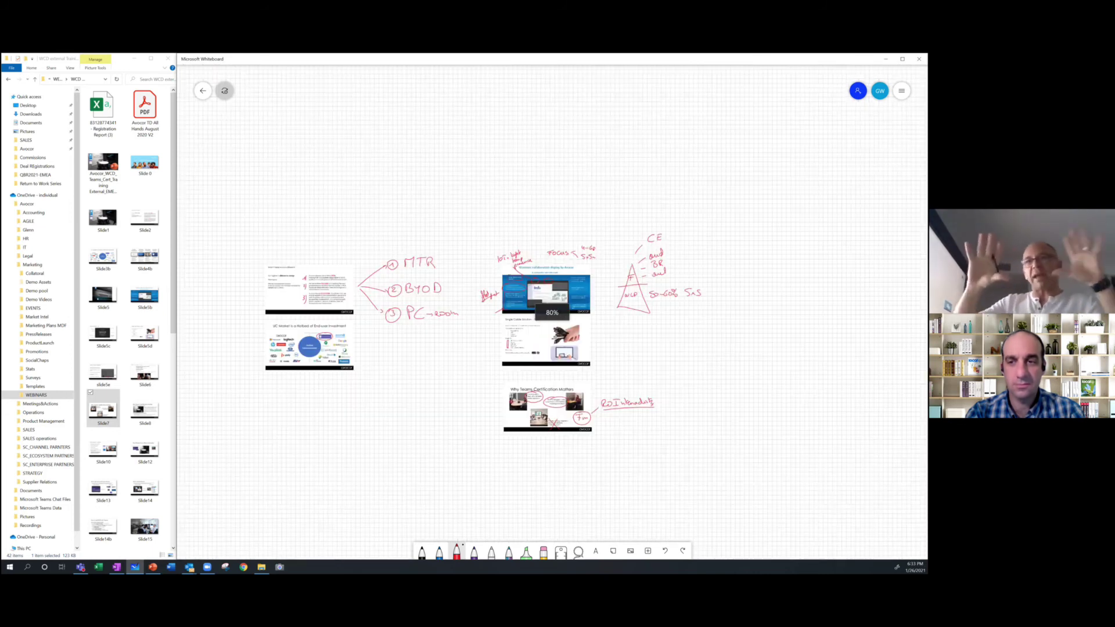
pyautogui.hscroll(-5, 552, 348)
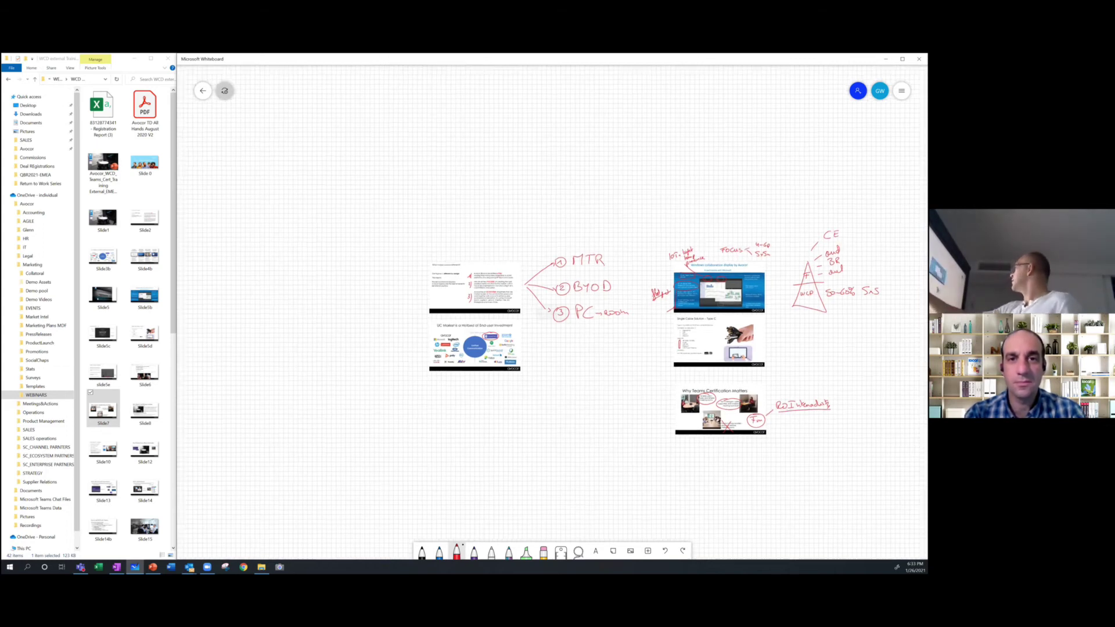
pyautogui.scroll(2, 551, 314)
pyautogui.scroll(2, 552, 313)
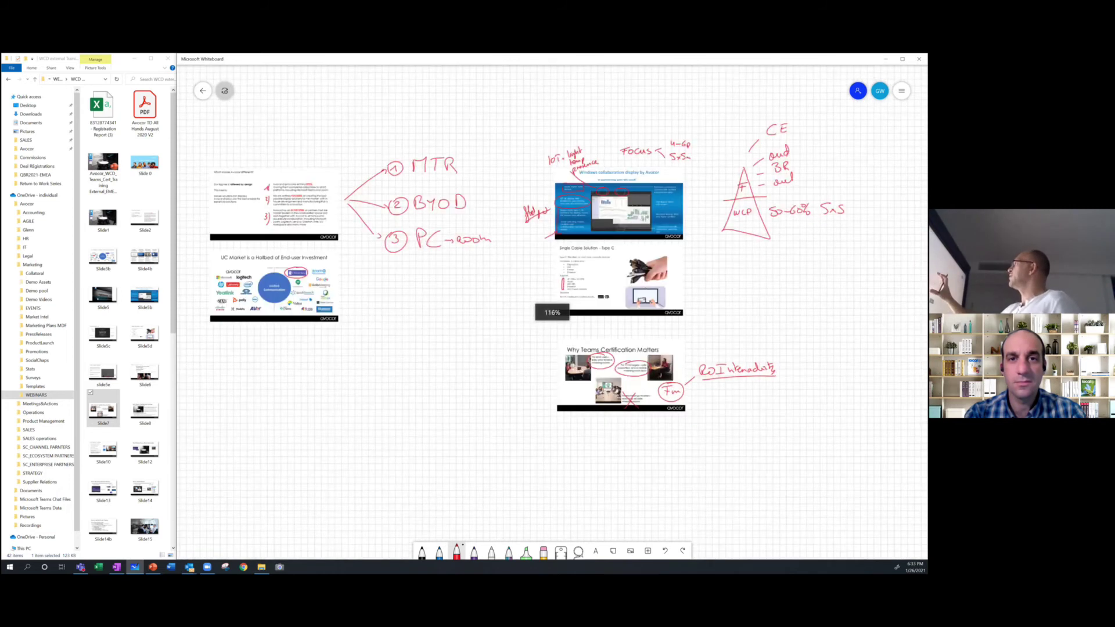
pyautogui.scroll(5, 551, 313)
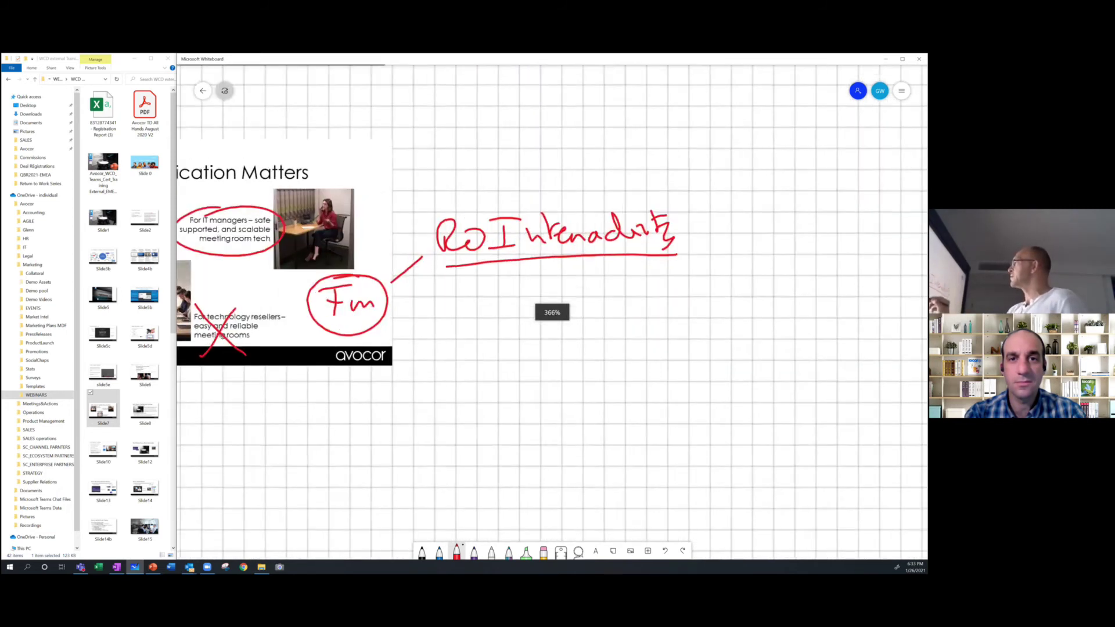
# - Draw a line down from Fm to a circled '$' and link the ROI underline to it
pyautogui.moveTo(401, 300); pyautogui.dragTo(434, 336)
pyautogui.moveTo(475, 317)
pyautogui.mouseDown()
pyautogui.moveTo(459, 323)
pyautogui.moveTo(445, 354)
pyautogui.mouseUp()
pyautogui.moveTo(458, 311); pyautogui.dragTo(459, 375)
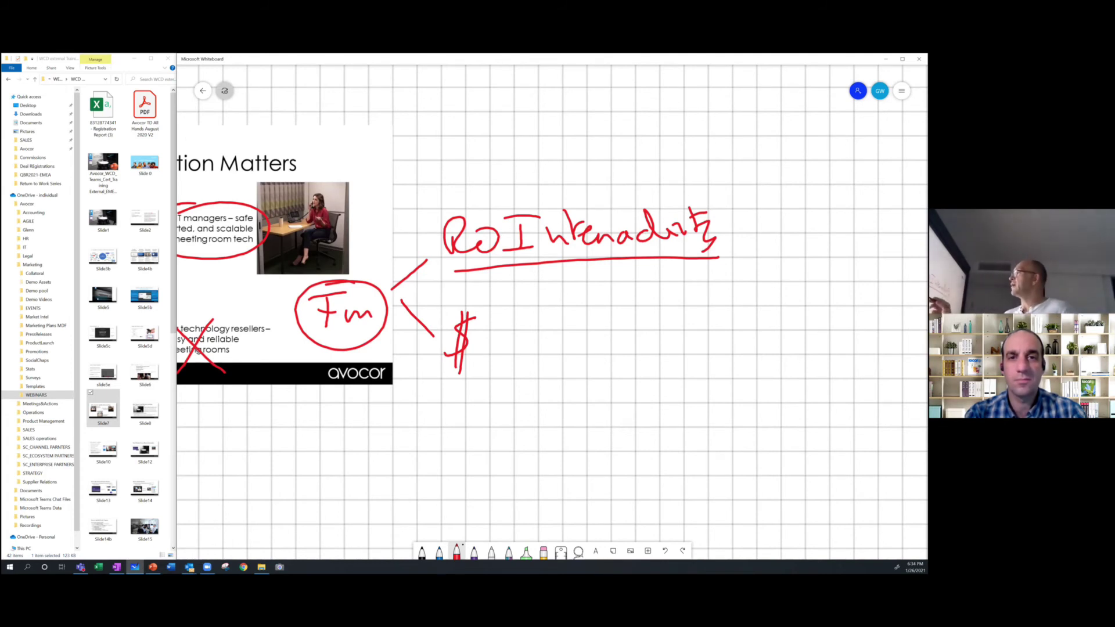
pyautogui.moveTo(459, 299)
pyautogui.mouseDown()
pyautogui.moveTo(473, 375)
pyautogui.moveTo(446, 302)
pyautogui.mouseUp()
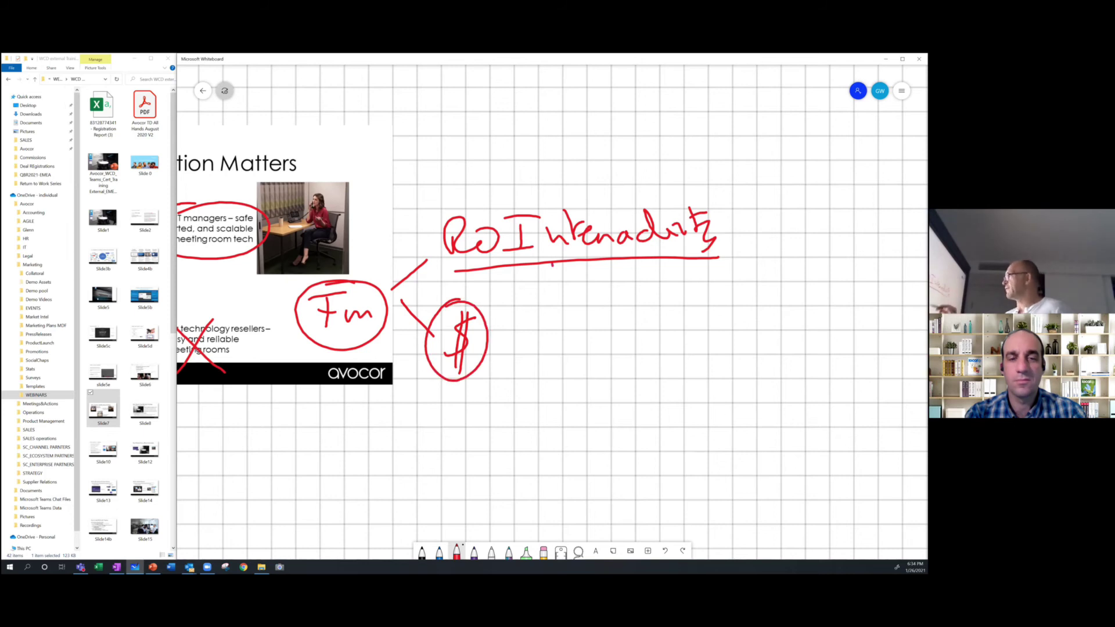
pyautogui.moveTo(552, 265); pyautogui.dragTo(495, 351)
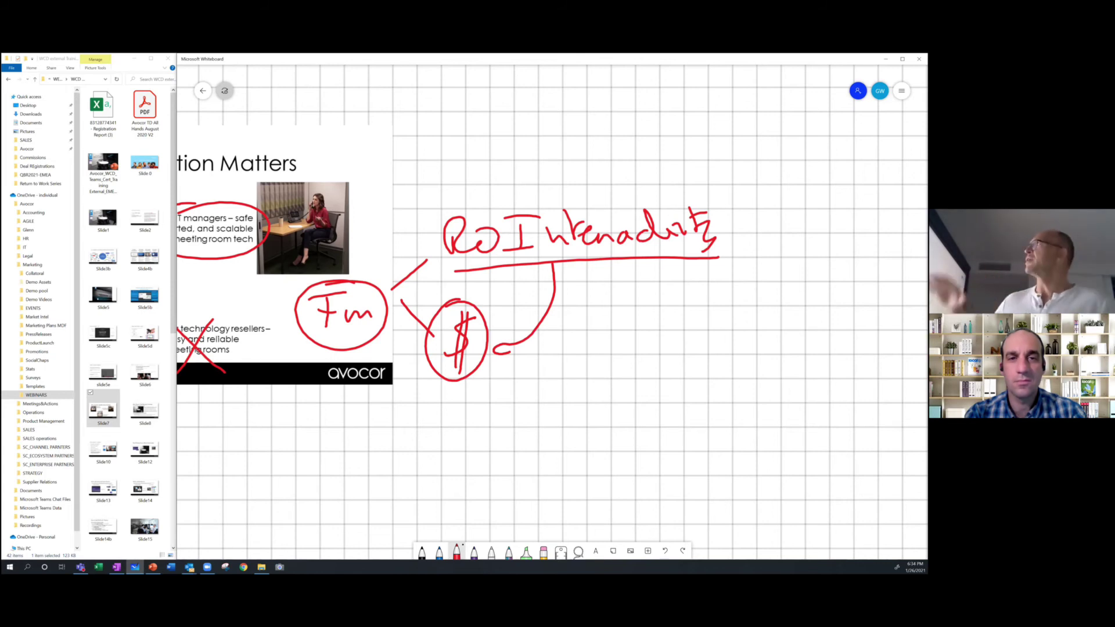
pyautogui.keyDown('ctrl'); pyautogui.scroll(-5, 678, 317); pyautogui.keyUp('ctrl')
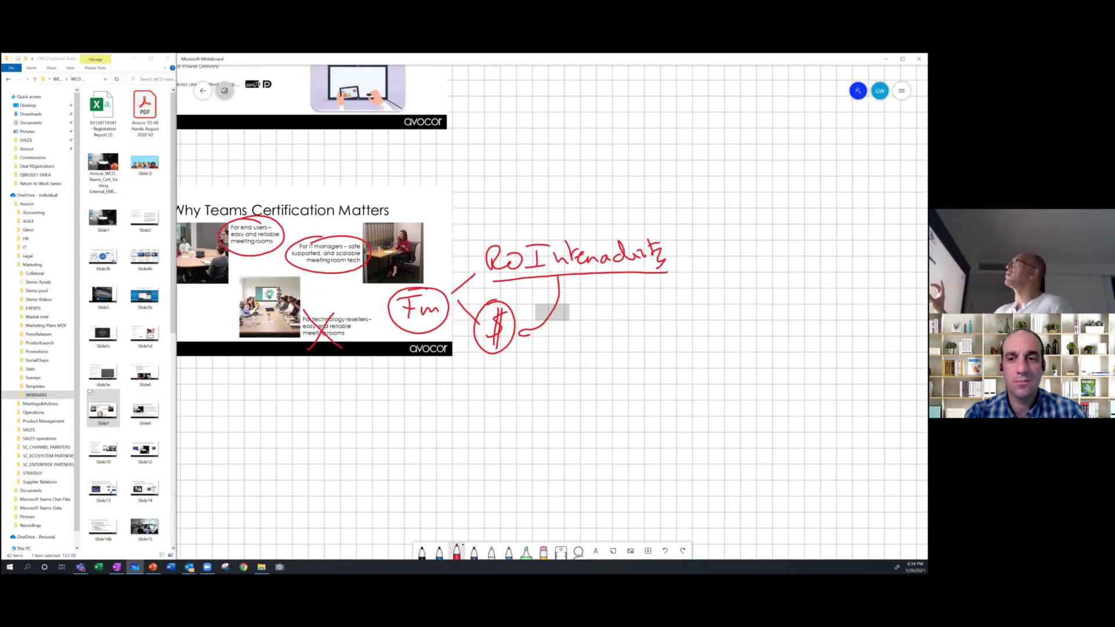
pyautogui.keyDown('ctrl'); pyautogui.scroll(-2, 498, 310); pyautogui.keyUp('ctrl')
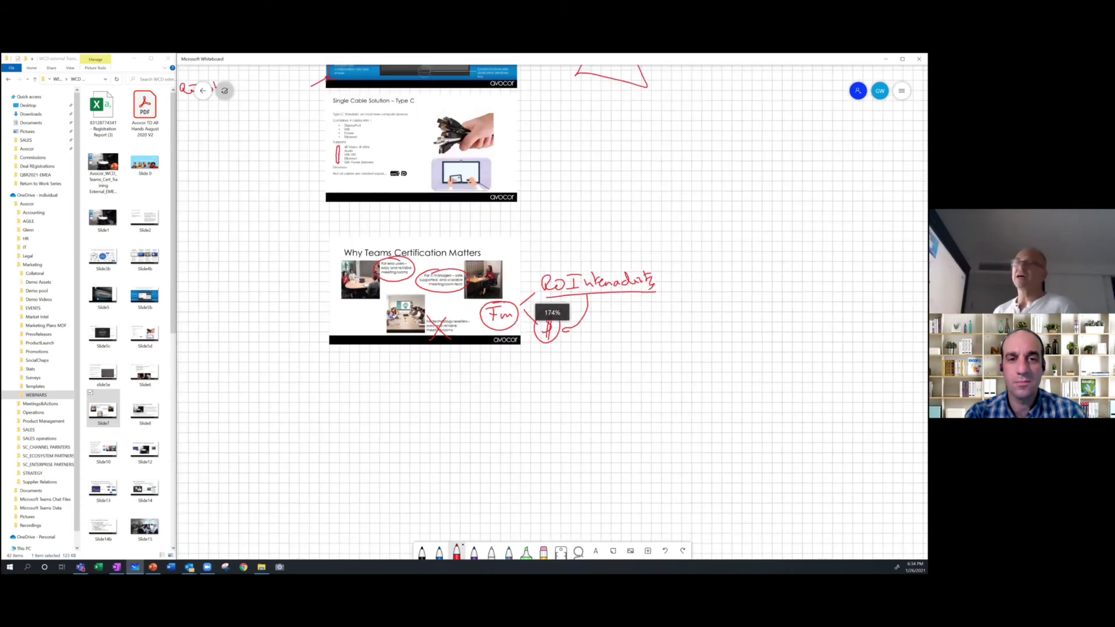
pyautogui.scroll(2, 551, 313)
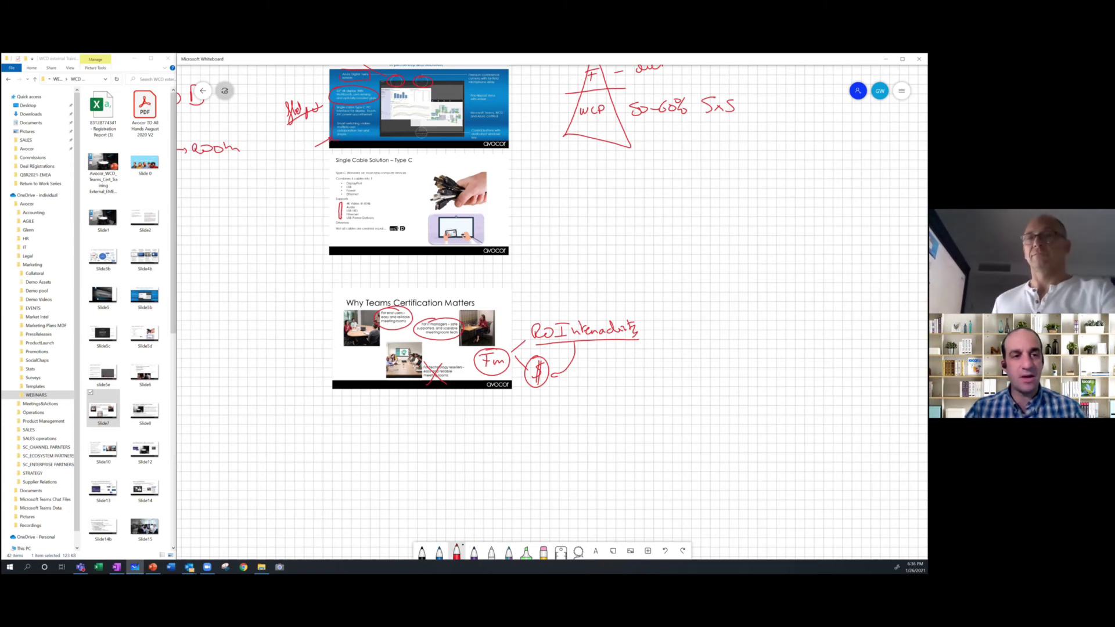
pyautogui.hotkey('alt', 'Tab')
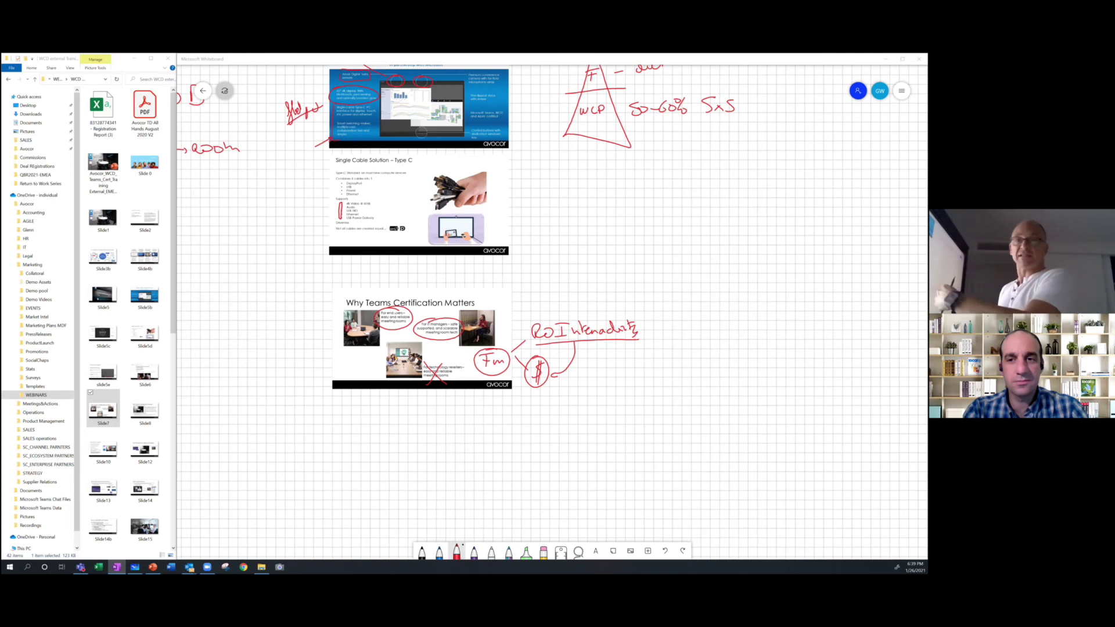
# - Open the Invite panel and handwrite the colleague's name to find their contact
pyautogui.click(858, 91)
pyautogui.moveTo(784, 138); pyautogui.dragTo(812, 130)
pyautogui.moveTo(818, 146); pyautogui.dragTo(870, 154)
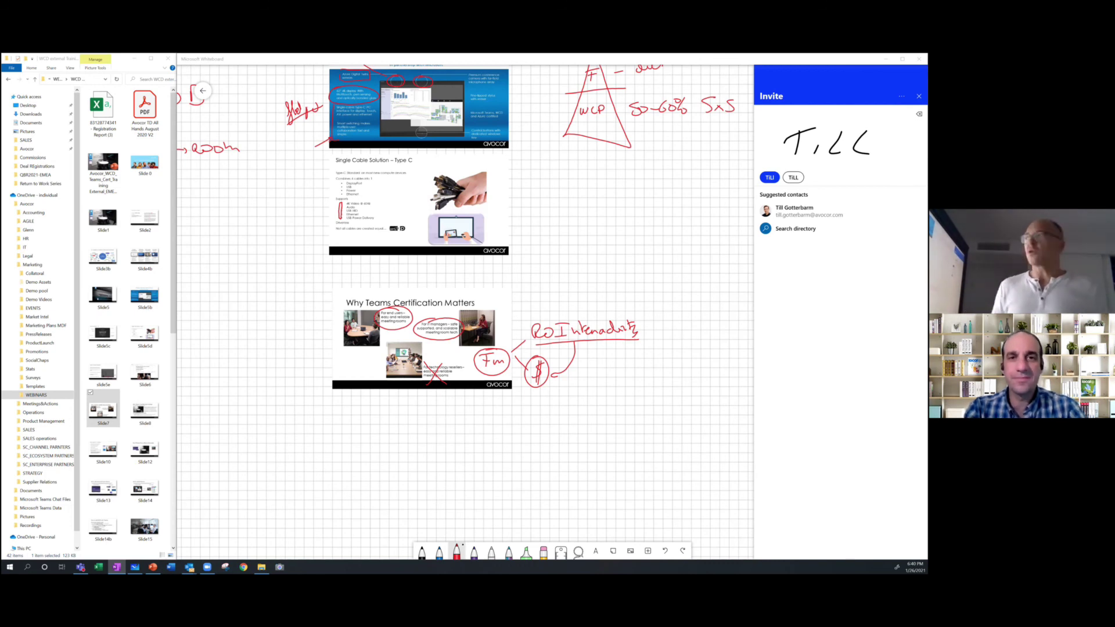
pyautogui.moveTo(509, 382); pyautogui.dragTo(514, 392)
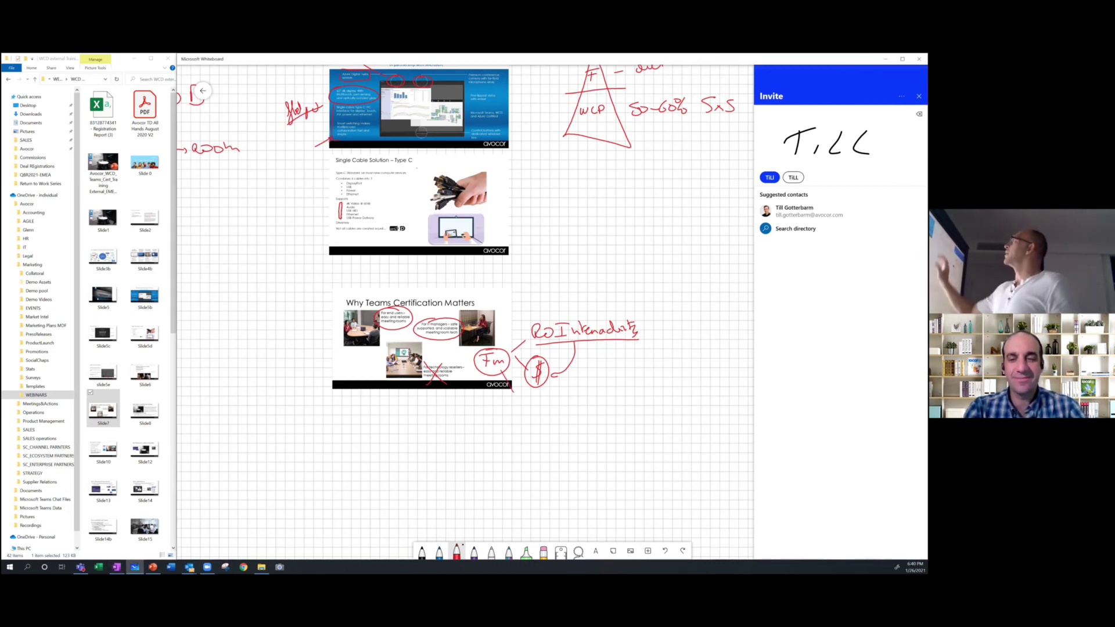
# - Close the Invite panel and scroll the canvas onto the 'UC Market is a Hotbed of End-user Investment' slide
pyautogui.press('Escape')
pyautogui.scroll(5, 552, 312)
pyautogui.hscroll(-3, 552, 312)
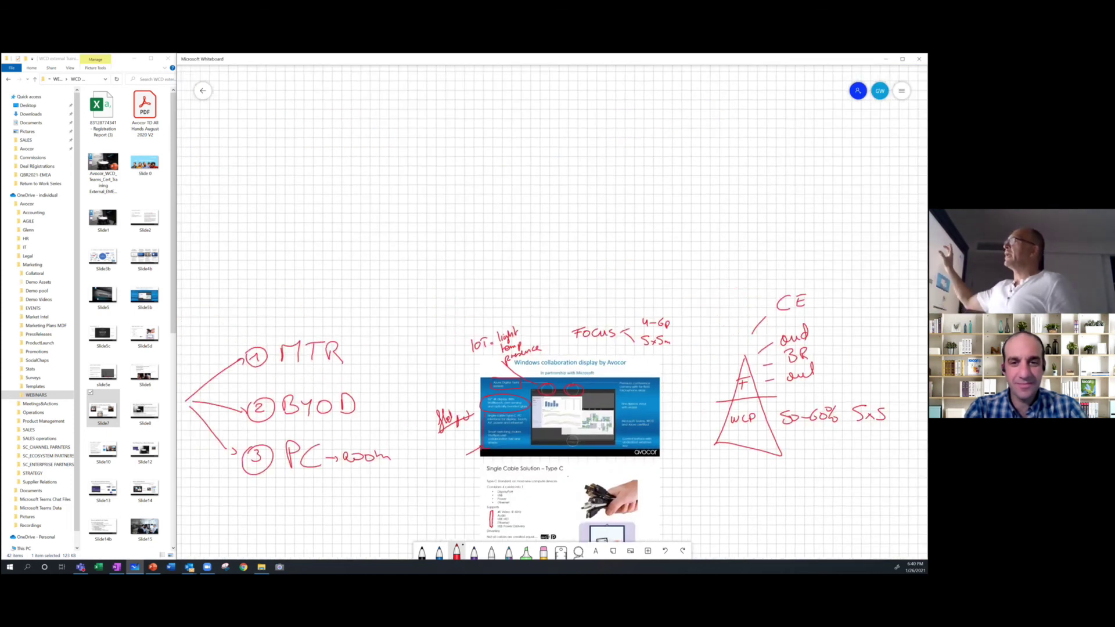
pyautogui.scroll(-1, 552, 312)
pyautogui.hscroll(-1, 552, 312)
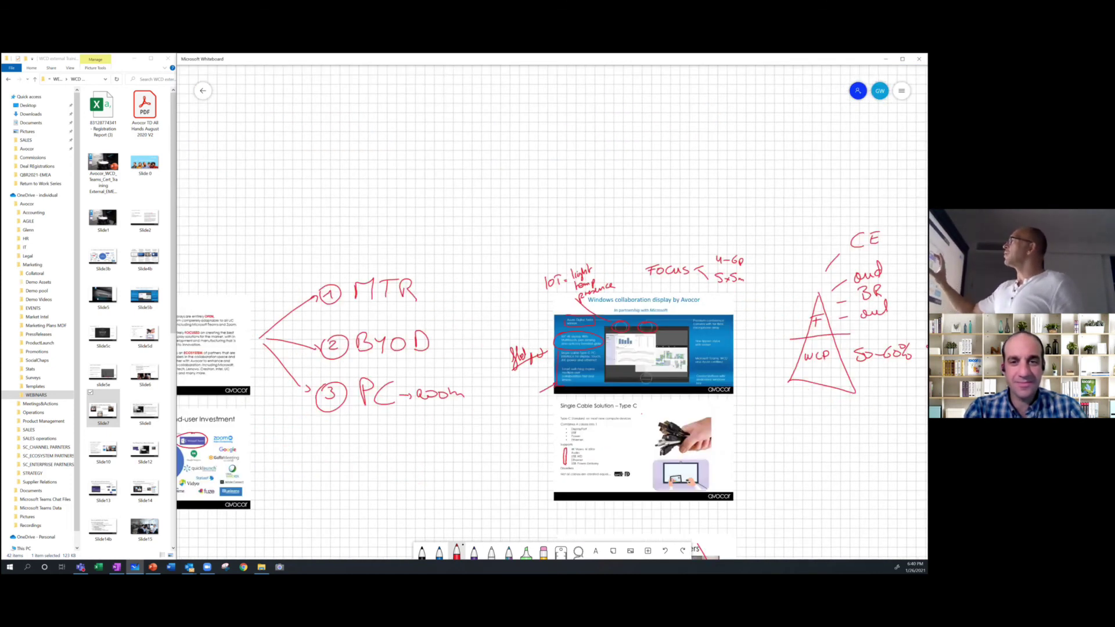
pyautogui.scroll(-1, 551, 312)
pyautogui.scroll(5, 552, 312)
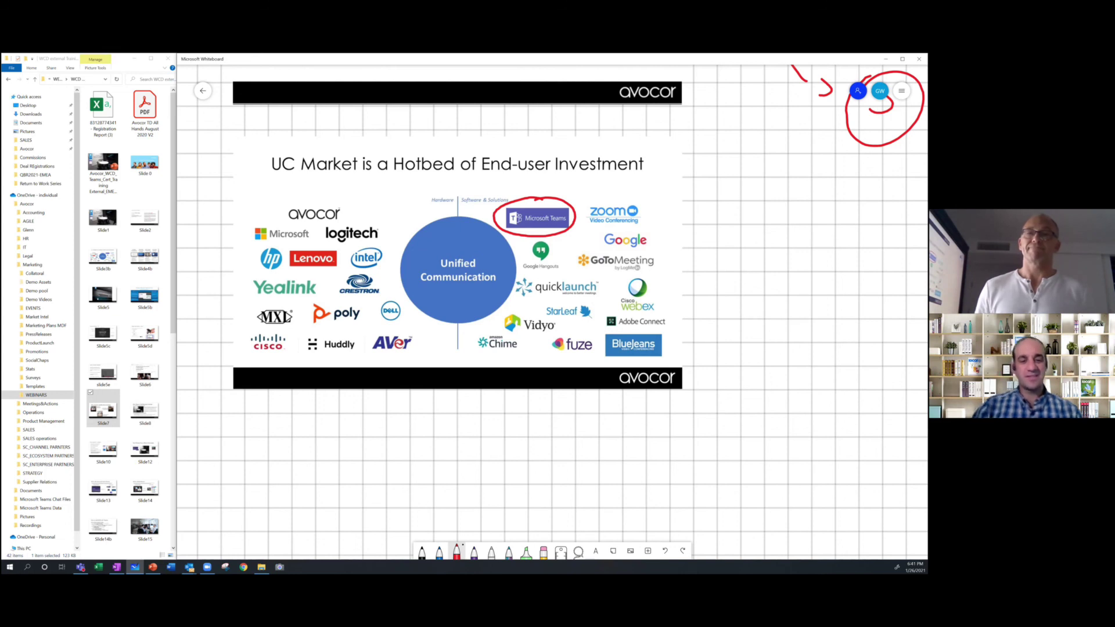
# - Zoom out and pan to frame the MTR/BYOD/PC list, WCD pyramid and Teams Certification notes together
pyautogui.scroll(-5, 511, 317)
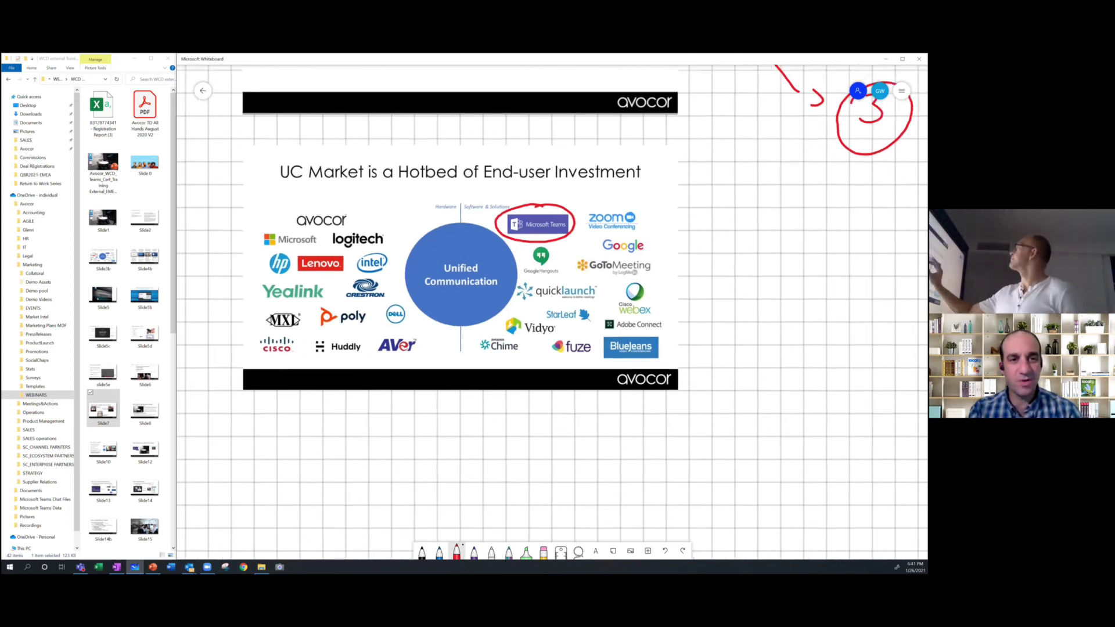
pyautogui.scroll(-5, 488, 276)
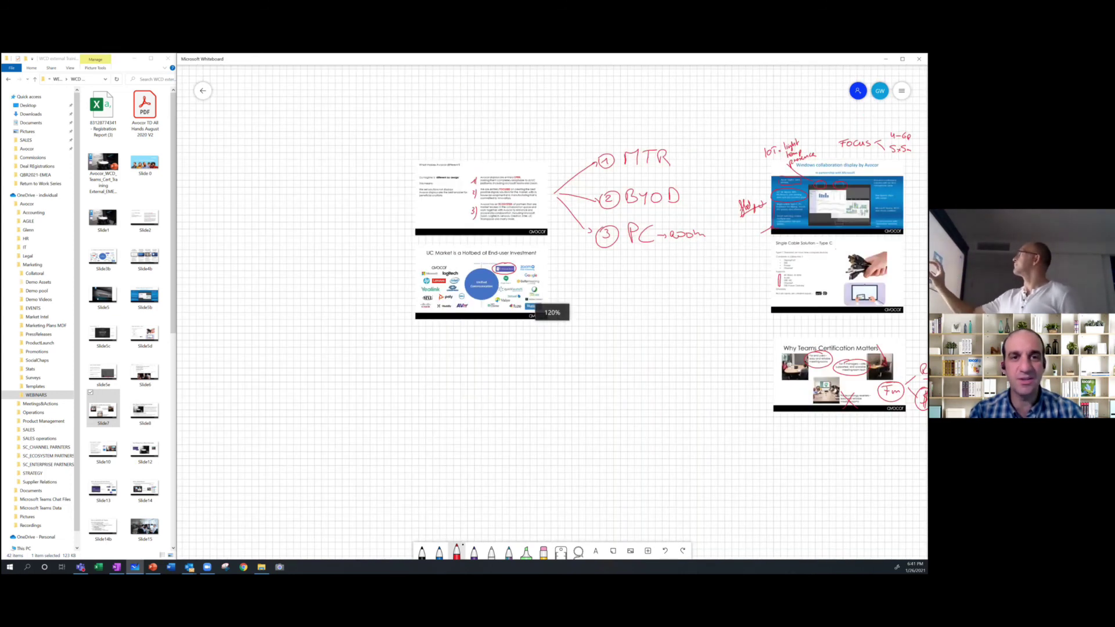
pyautogui.scroll(-3, 552, 290)
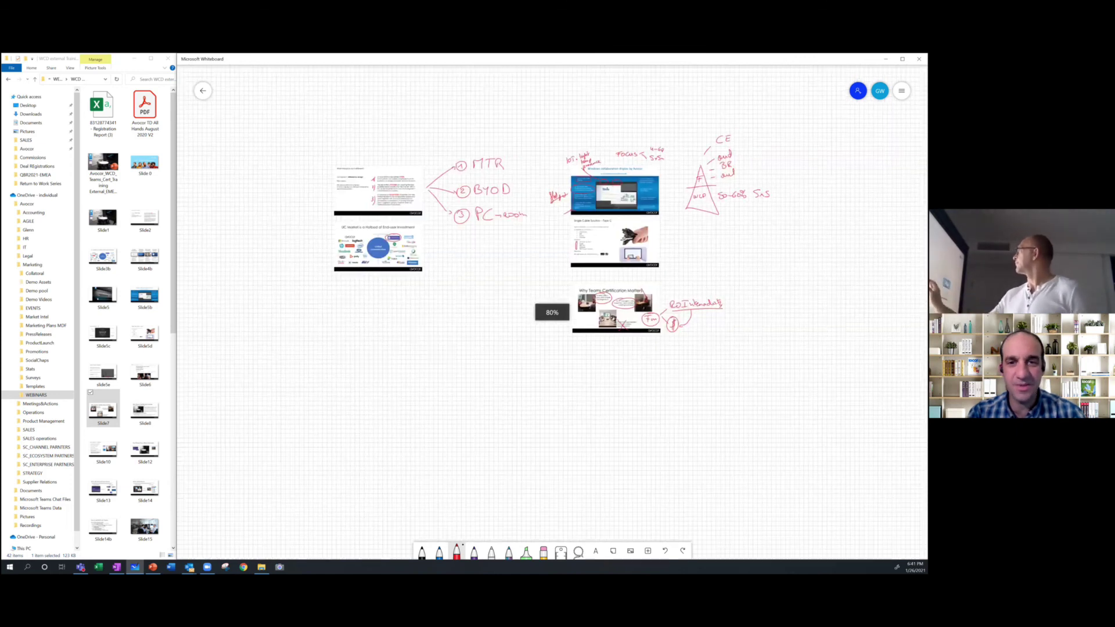
pyautogui.moveTo(522, 262); pyautogui.dragTo(618, 356)
pyautogui.moveTo(478, 288); pyautogui.dragTo(362, 229)
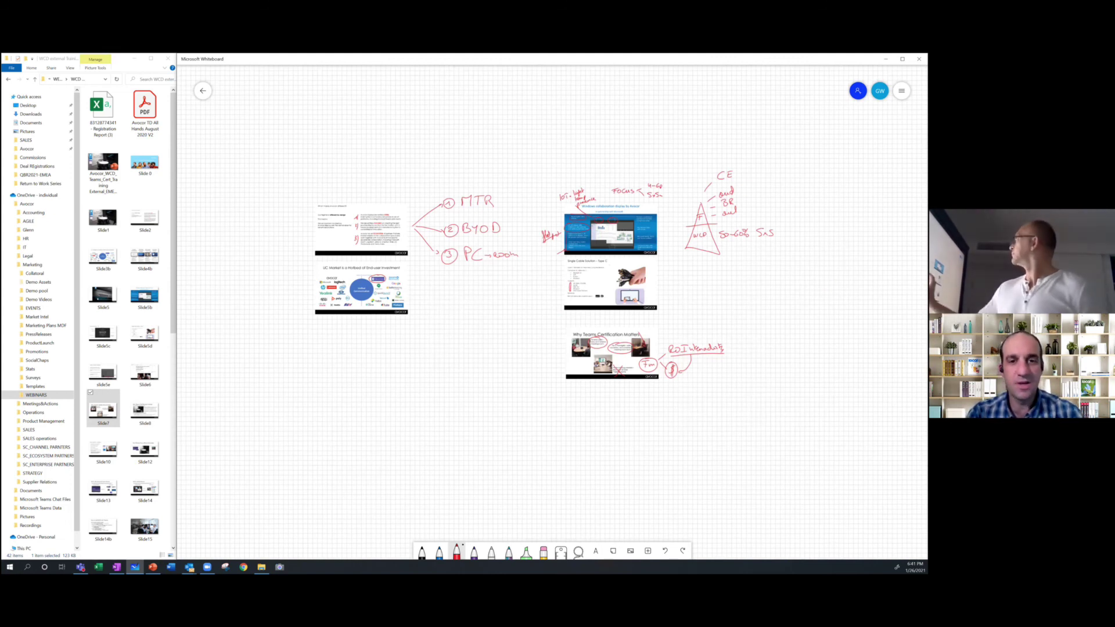
pyautogui.scroll(2, 506, 247)
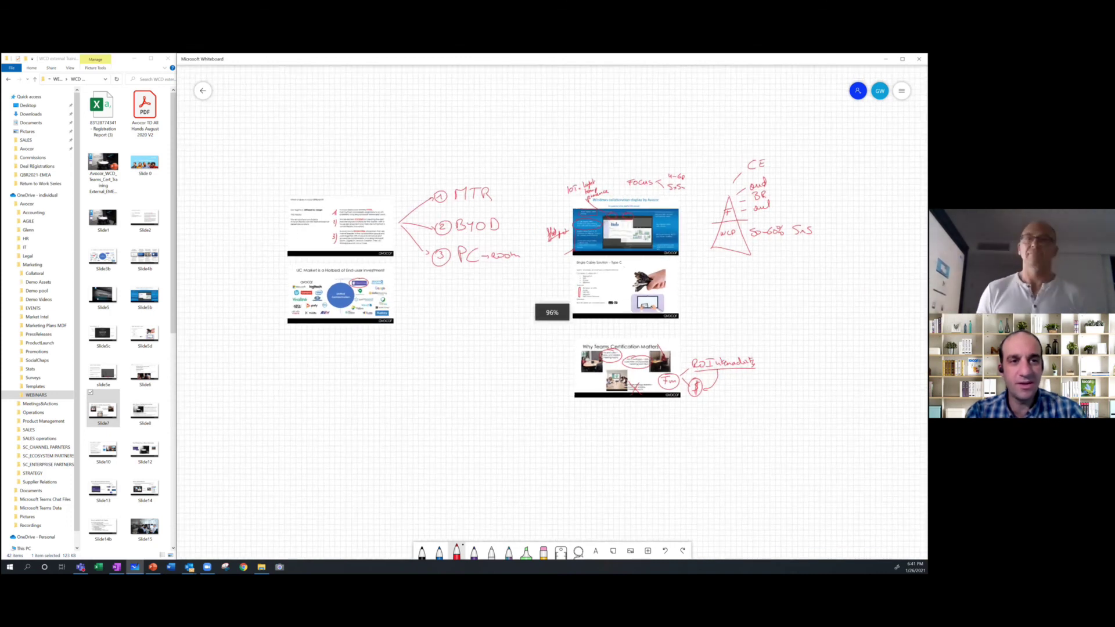
pyautogui.scroll(2, 529, 238)
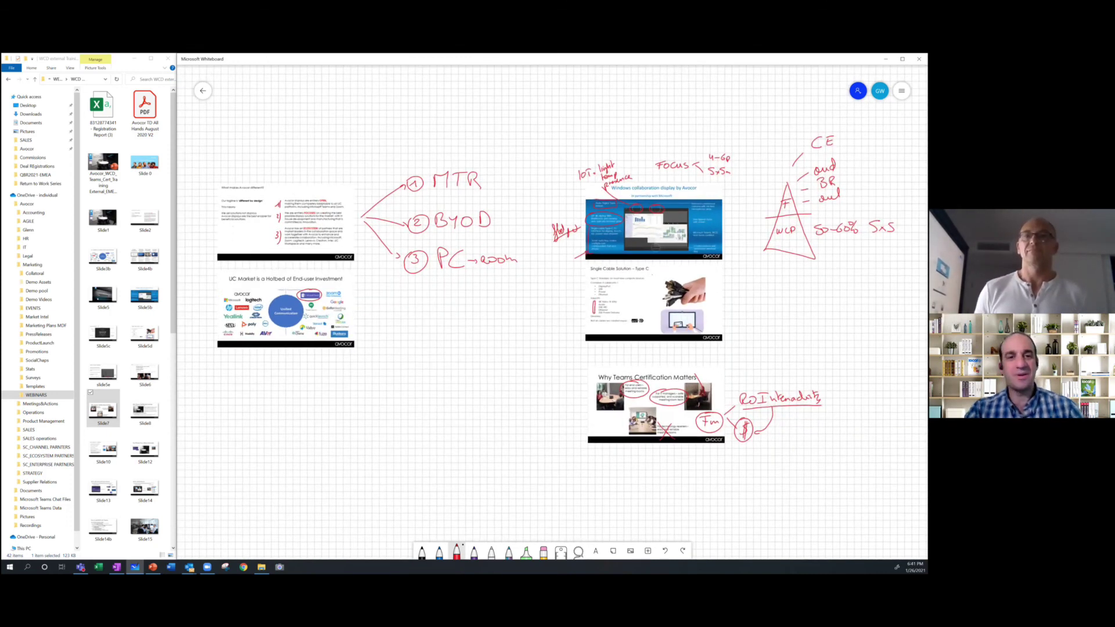